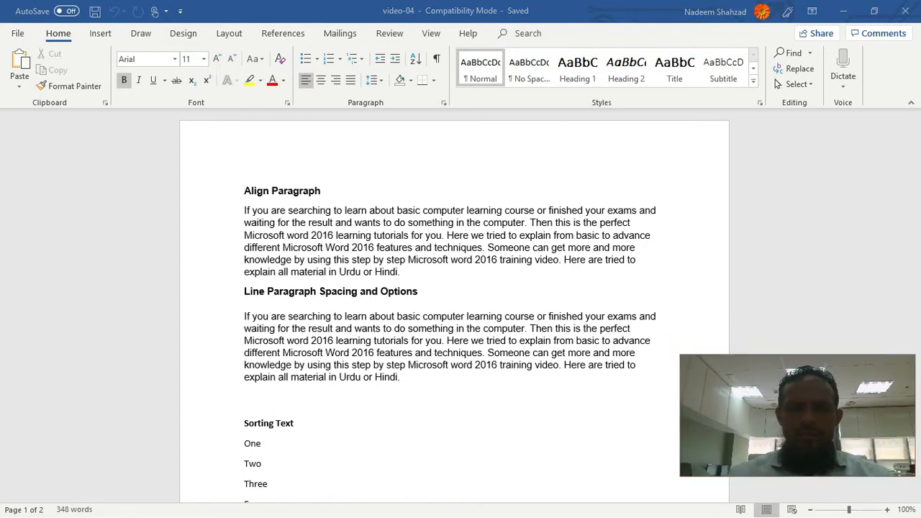
# Step: Show the desktop to view the lesson's topic list and return to the video-04 document in Word
pyautogui.click(842, 13)
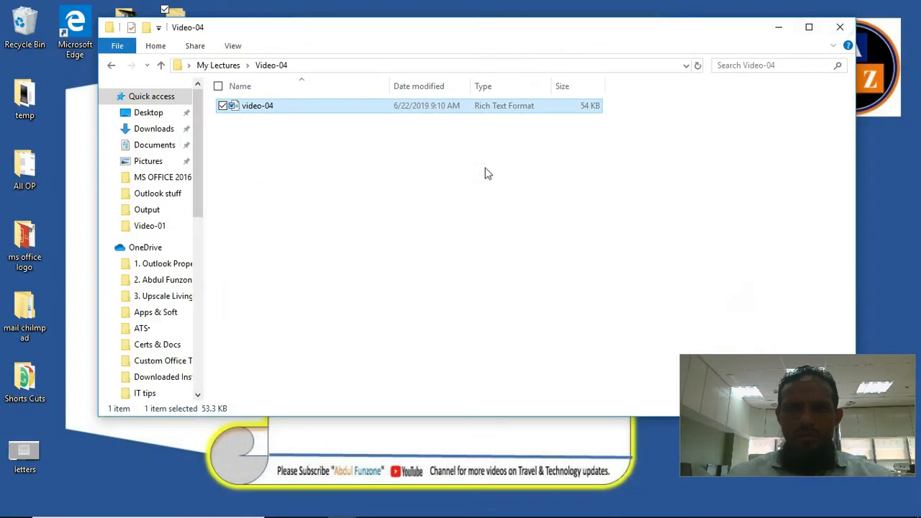
pyautogui.click(857, 20)
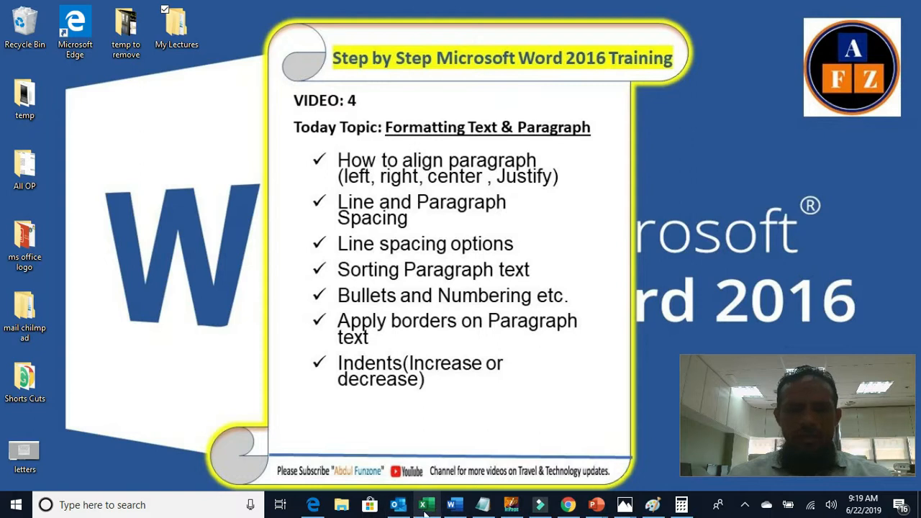
pyautogui.click(454, 504)
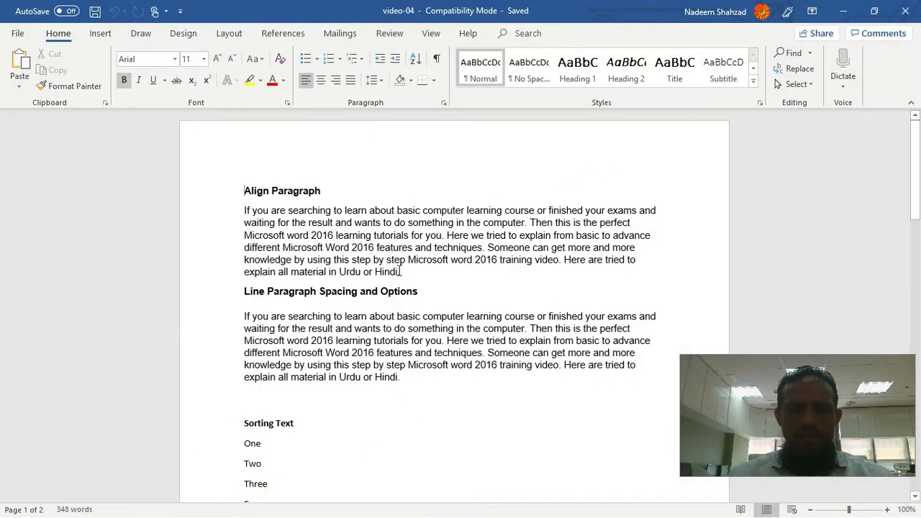
# Step: Try right alignment on the body paragraph under the Align Paragraph heading and undo it
pyautogui.click(251, 211)
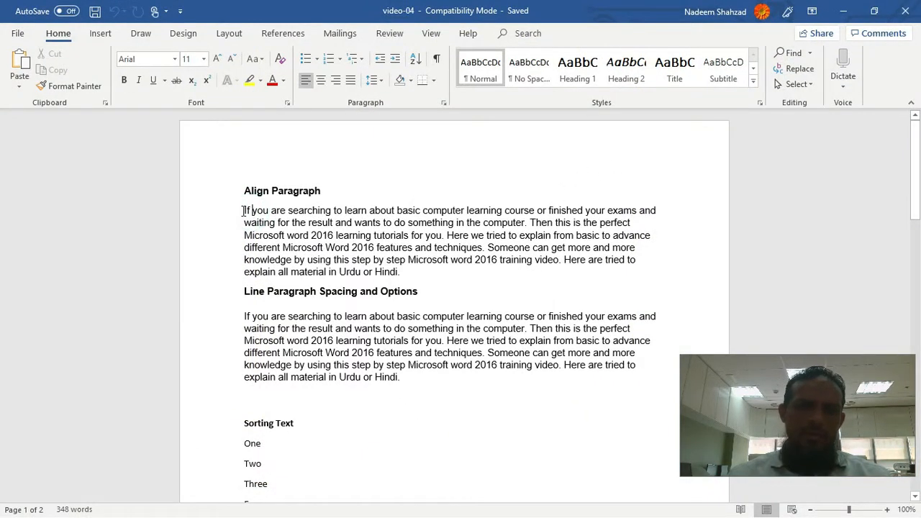
pyautogui.moveTo(247, 210); pyautogui.dragTo(416, 277)
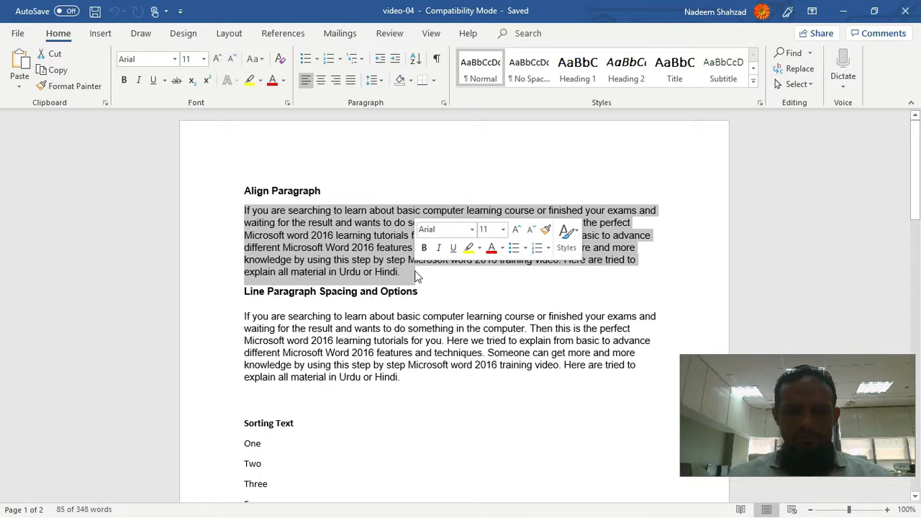
pyautogui.click(476, 276)
pyautogui.click(253, 212)
pyautogui.click(244, 210)
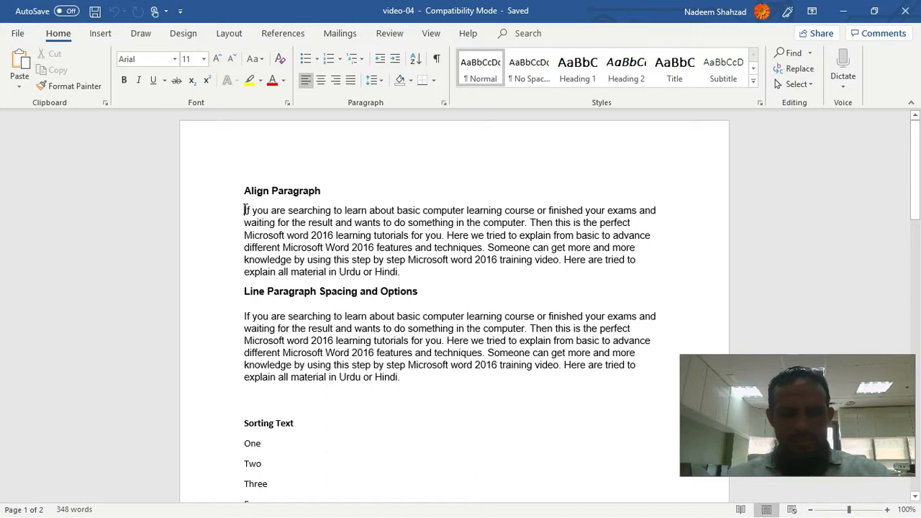
pyautogui.hotkey('shift', 'Down')
pyautogui.hotkey('shift', 'Down')
pyautogui.hotkey('shift', 'Down')
pyautogui.hotkey('shift', 'Down')
pyautogui.hotkey('shift', 'Down')
pyautogui.hotkey('shift', 'Down')
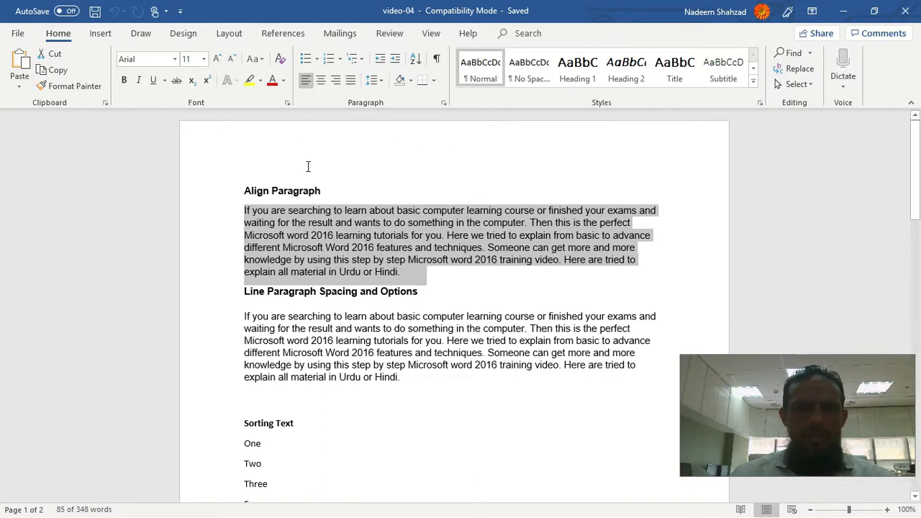
pyautogui.click(336, 80)
pyautogui.click(450, 245)
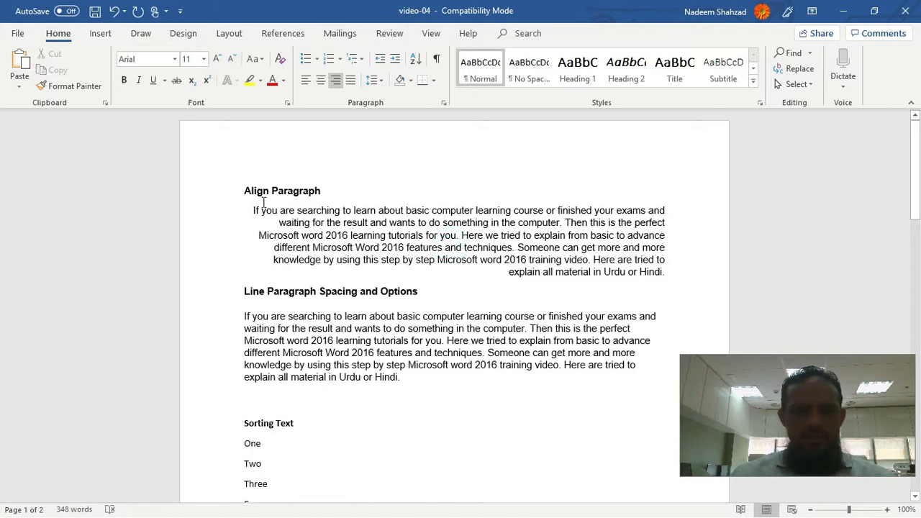
pyautogui.hotkey('ctrl', 'z')
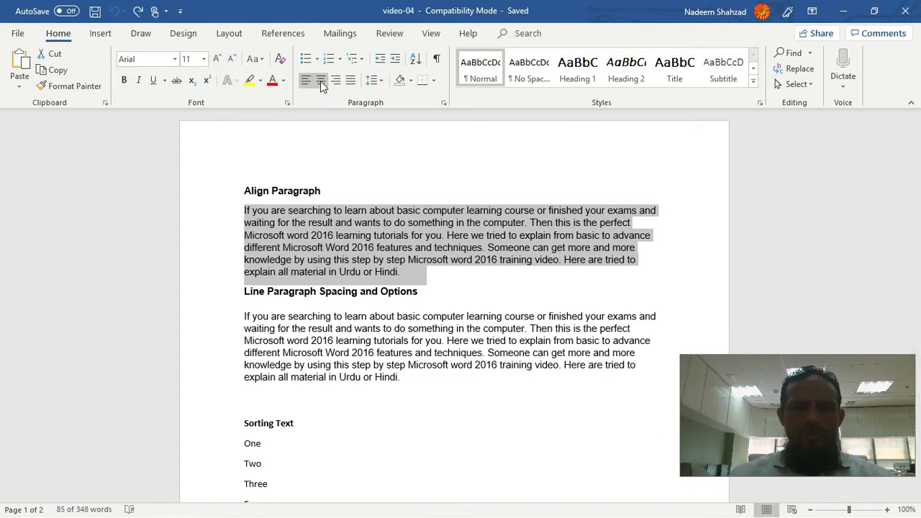
# Step: Center the body paragraph under the Align Paragraph heading and set it back to left alignment
pyautogui.click(321, 83)
pyautogui.click(403, 262)
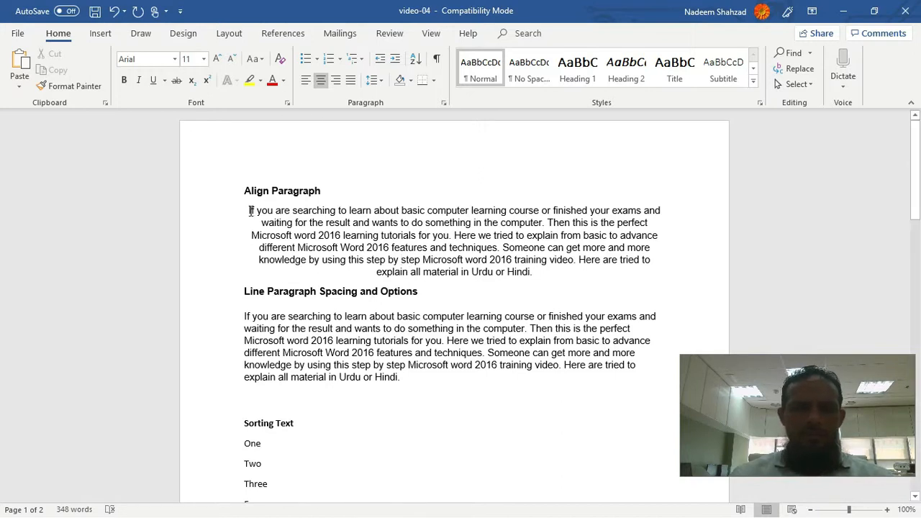
pyautogui.moveTo(249, 210); pyautogui.dragTo(609, 269)
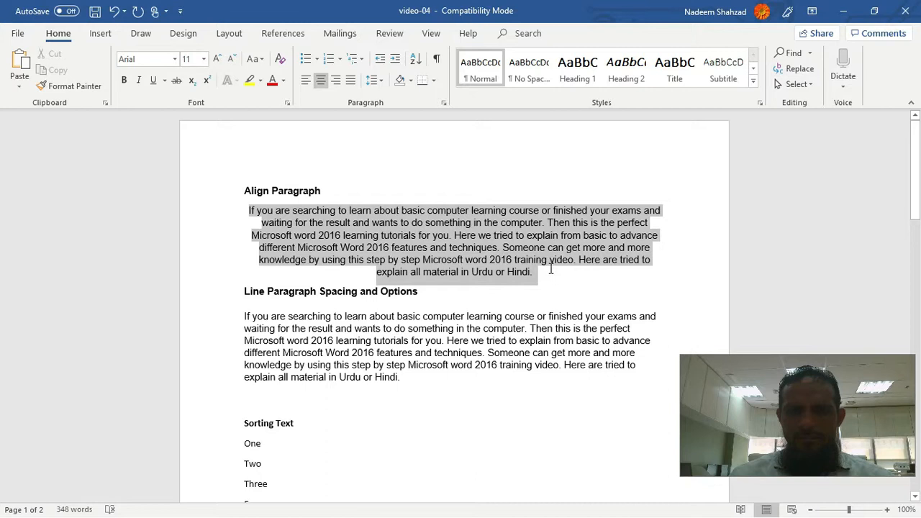
pyautogui.click(305, 81)
pyautogui.click(252, 216)
pyautogui.click(244, 218)
pyautogui.click(238, 216)
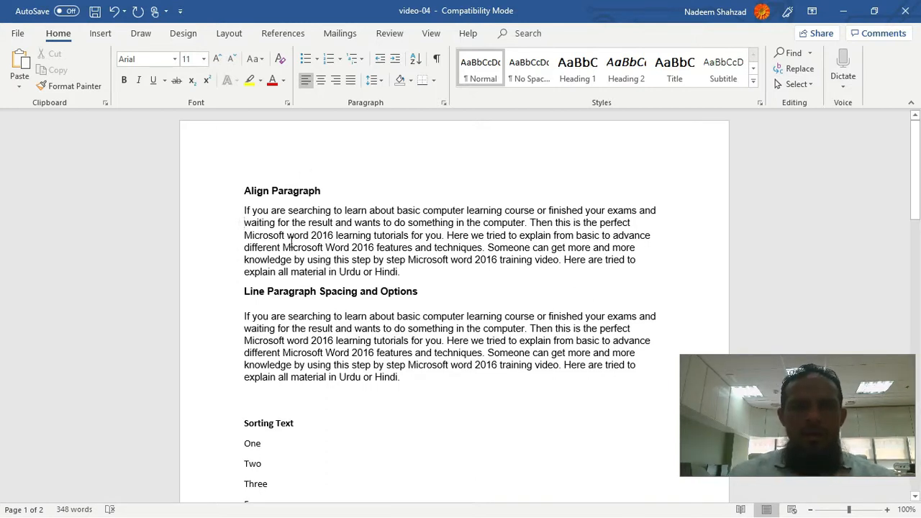
pyautogui.click(251, 221)
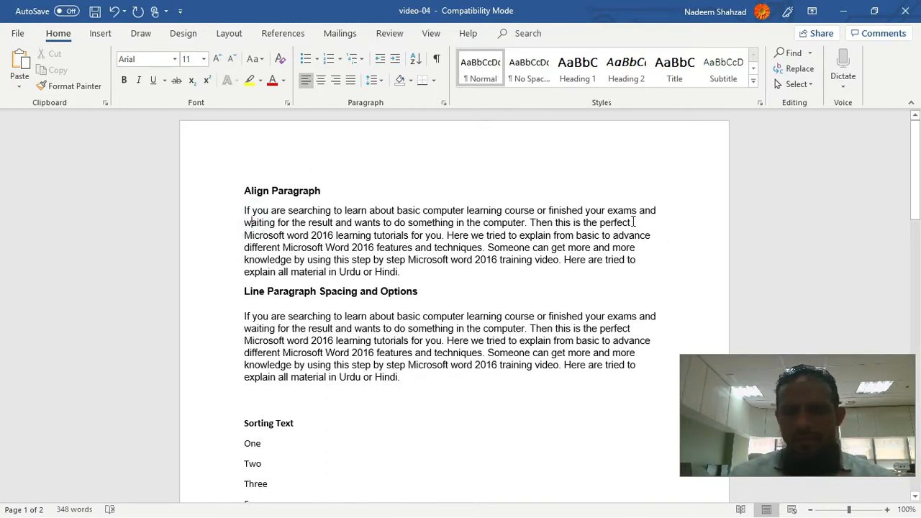
# Step: Justify the whole body paragraph under the Align Paragraph heading
pyautogui.moveTo(631, 222); pyautogui.dragTo(659, 261)
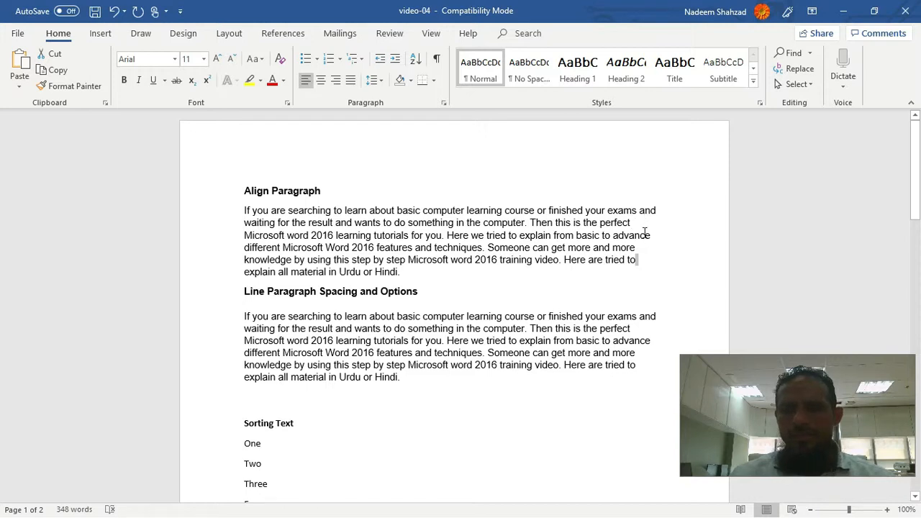
pyautogui.moveTo(244, 210); pyautogui.dragTo(421, 272)
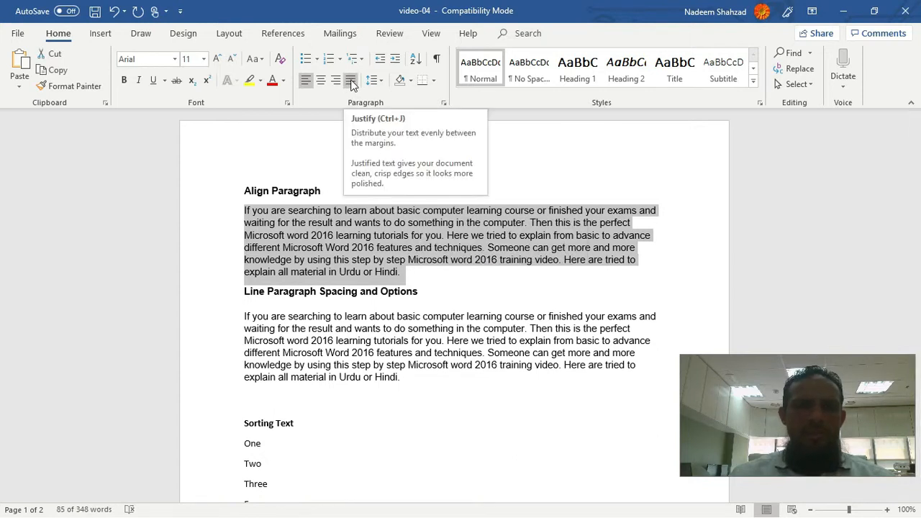
pyautogui.click(351, 81)
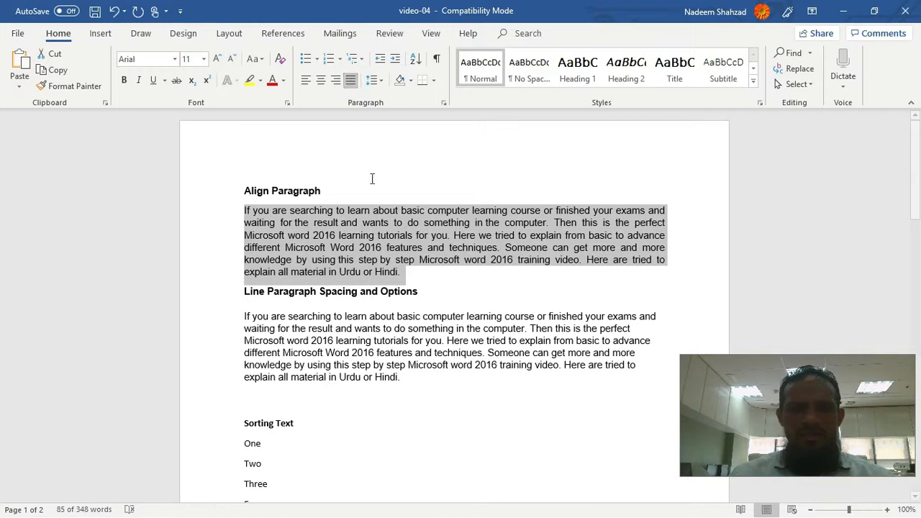
pyautogui.click(424, 223)
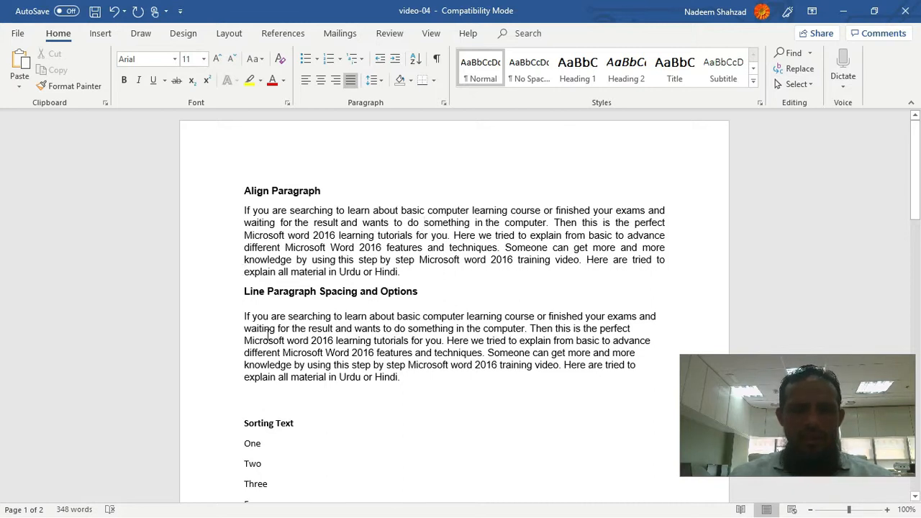
# Step: Set the line spacing of the body paragraph under the Line Paragraph Spacing and Options heading to 1.0
pyautogui.click(246, 323)
pyautogui.moveTo(244, 316); pyautogui.dragTo(405, 385)
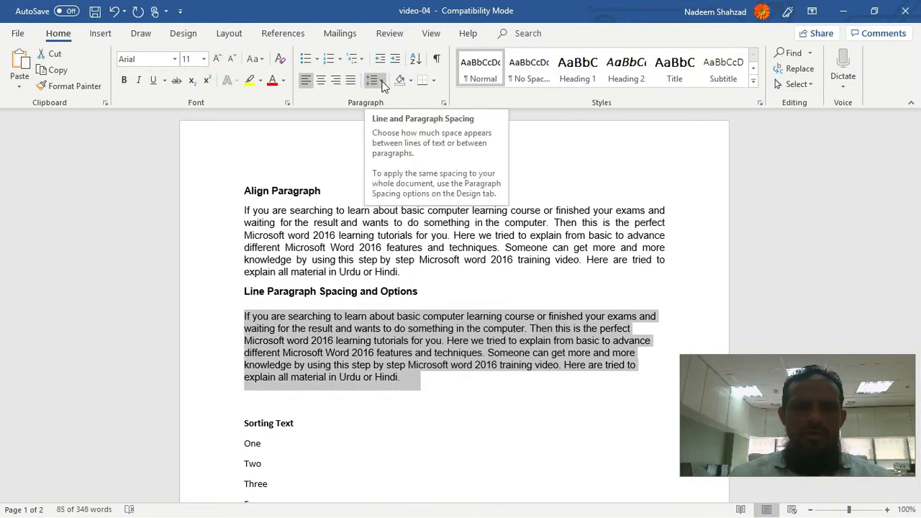
pyautogui.click(382, 84)
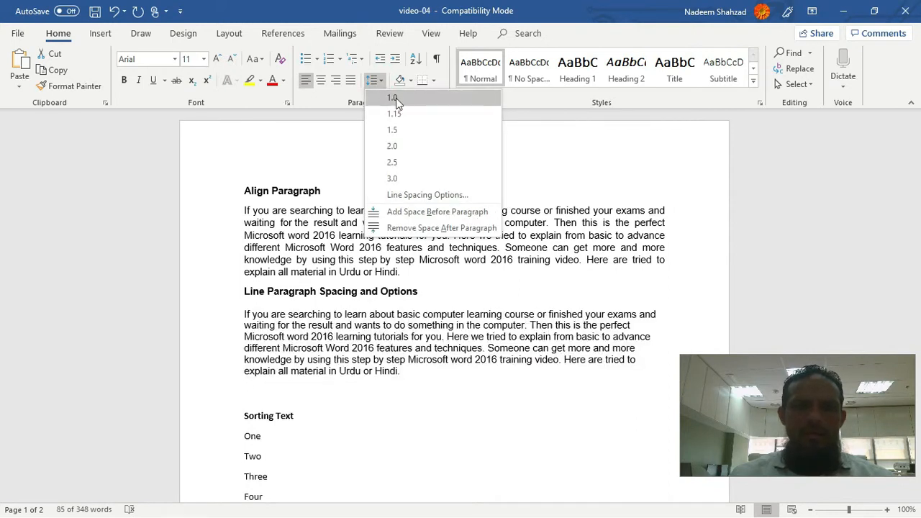
pyautogui.click(395, 99)
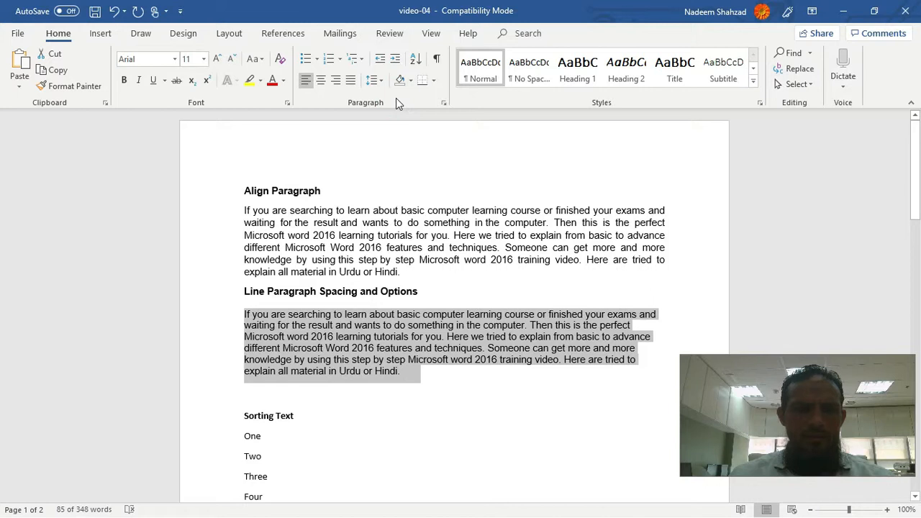
# Step: Set the line spacing of the body paragraph under Line Paragraph Spacing and Options to 1.15
pyautogui.click(385, 80)
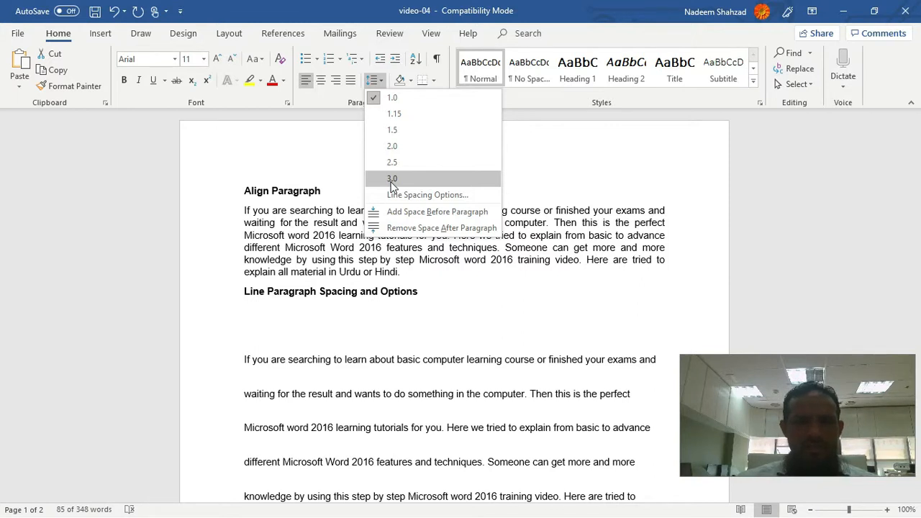
pyautogui.click(389, 114)
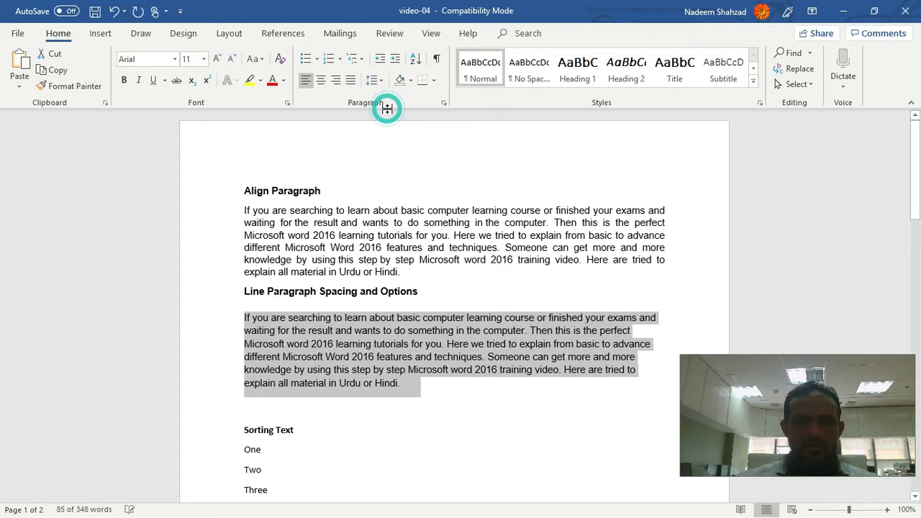
pyautogui.click(409, 336)
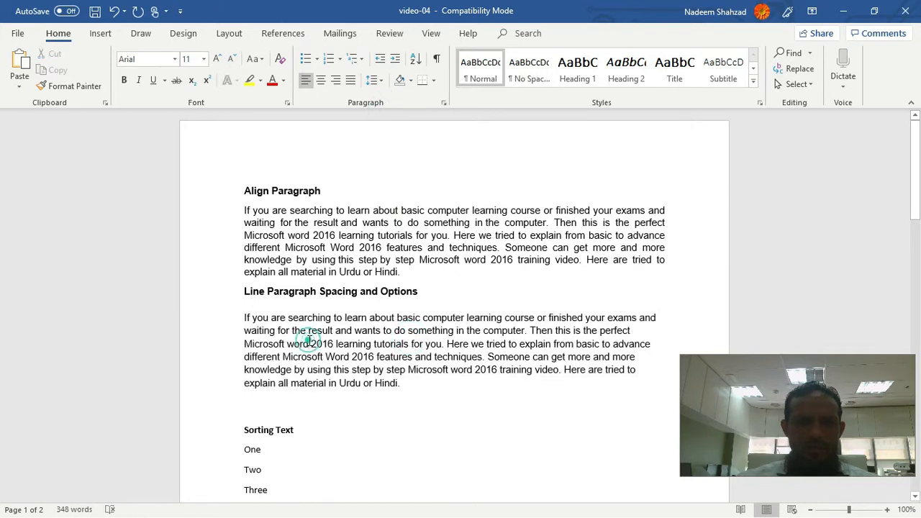
# Step: Review the indentation and spacing settings of the paragraph under Line Paragraph Spacing and Options, closing the Paragraph dialog without changes
pyautogui.moveTo(244, 318); pyautogui.dragTo(405, 382)
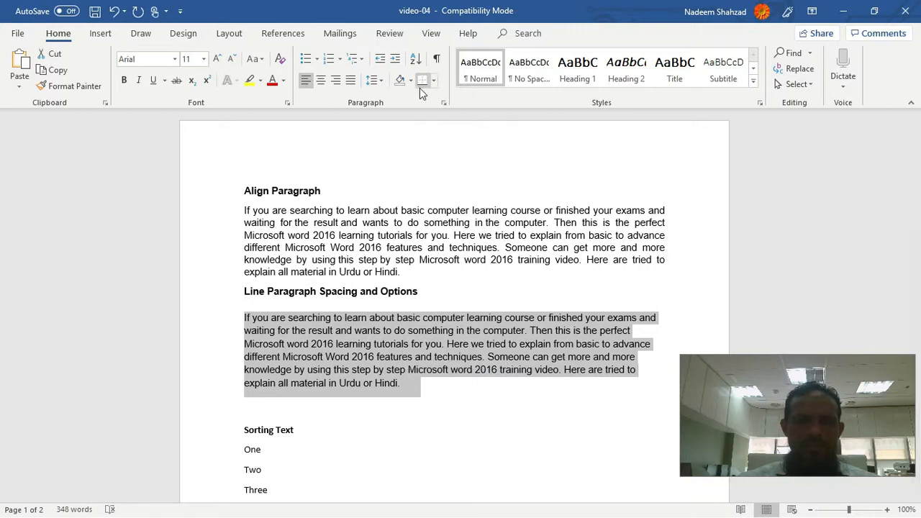
pyautogui.click(444, 103)
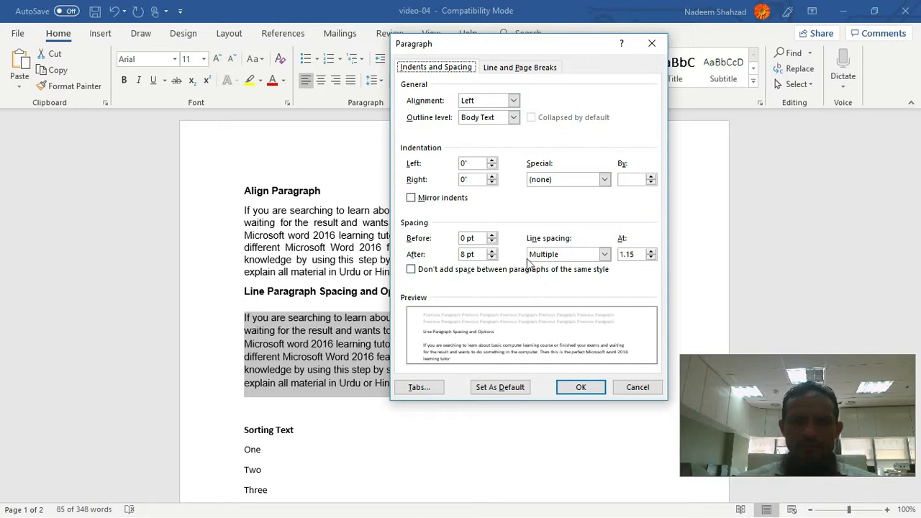
pyautogui.click(637, 389)
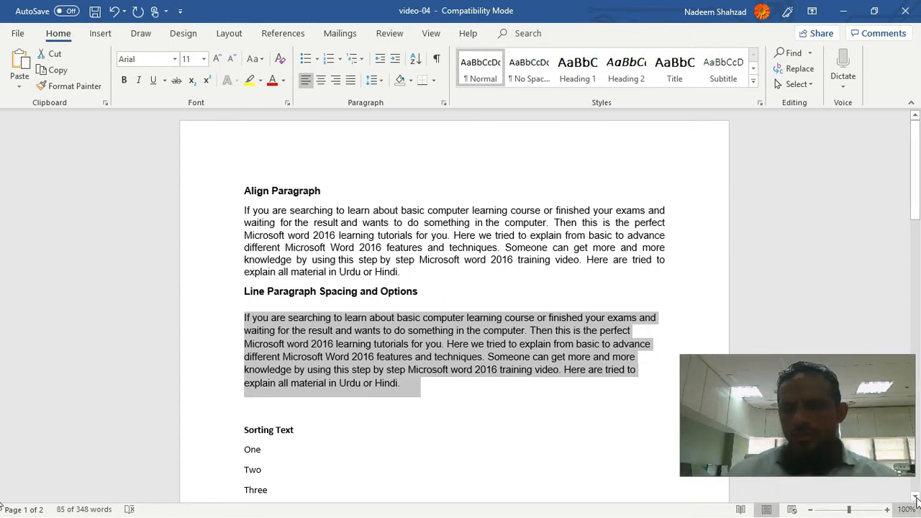
# Step: Examine the list of number words from One to Ten under the Sorting Text heading
pyautogui.scroll(-3, 515, 286)
pyautogui.scroll(-1, 514, 286)
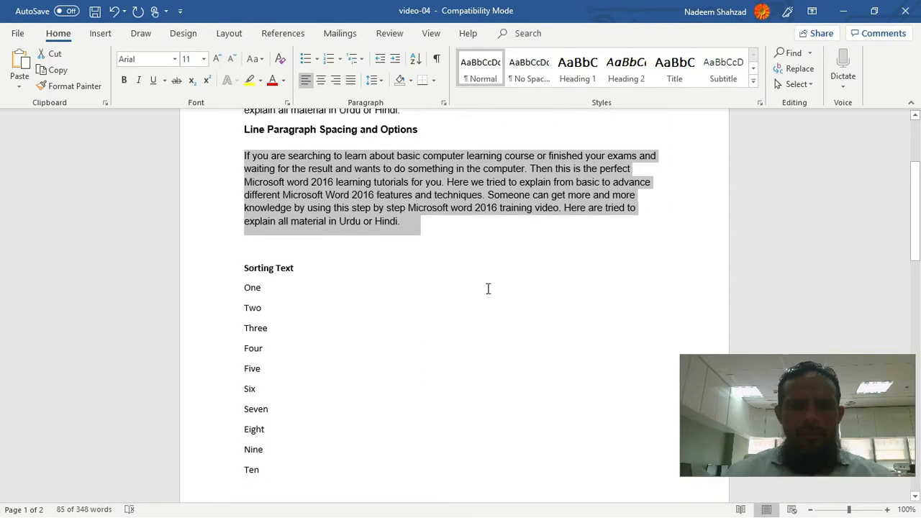
pyautogui.click(429, 268)
pyautogui.scroll(-3, 375, 260)
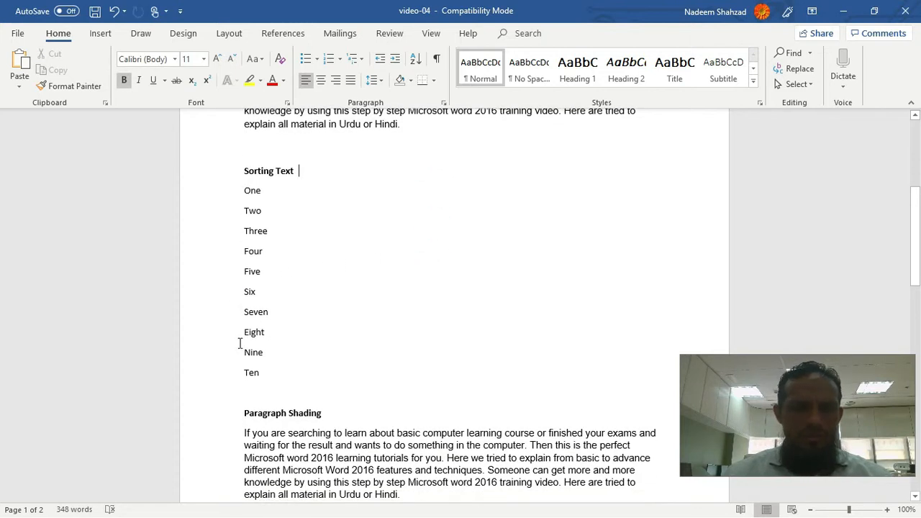
pyautogui.moveTo(244, 190); pyautogui.dragTo(263, 218)
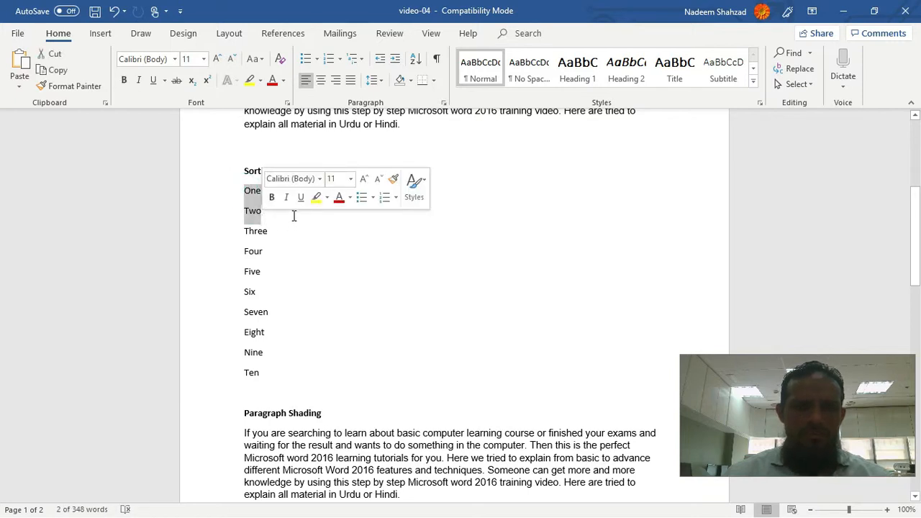
pyautogui.click(298, 251)
pyautogui.click(245, 189)
pyautogui.doubleClick(245, 190)
pyautogui.click(249, 208)
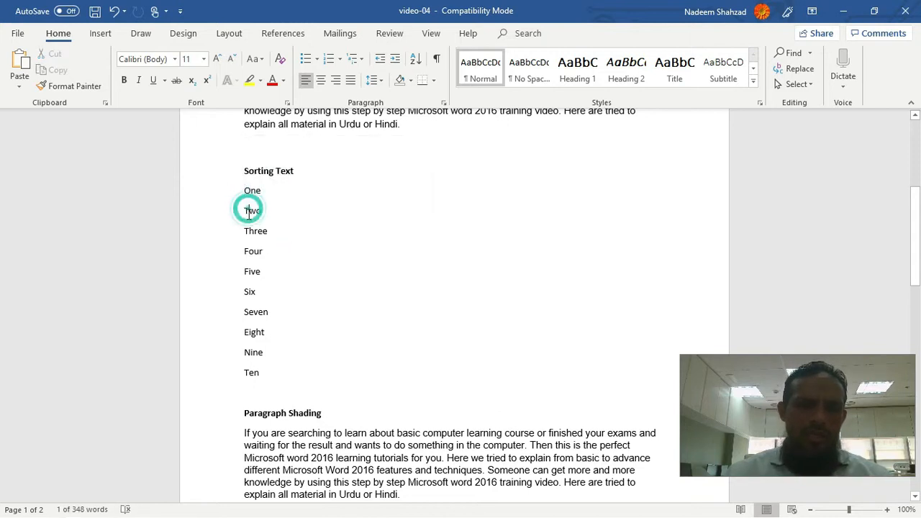
pyautogui.click(249, 250)
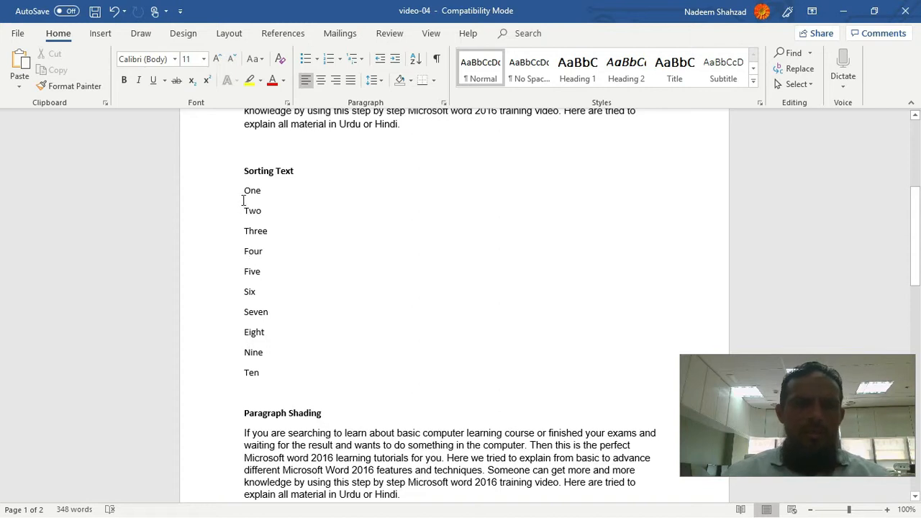
pyautogui.moveTo(242, 191); pyautogui.dragTo(263, 376)
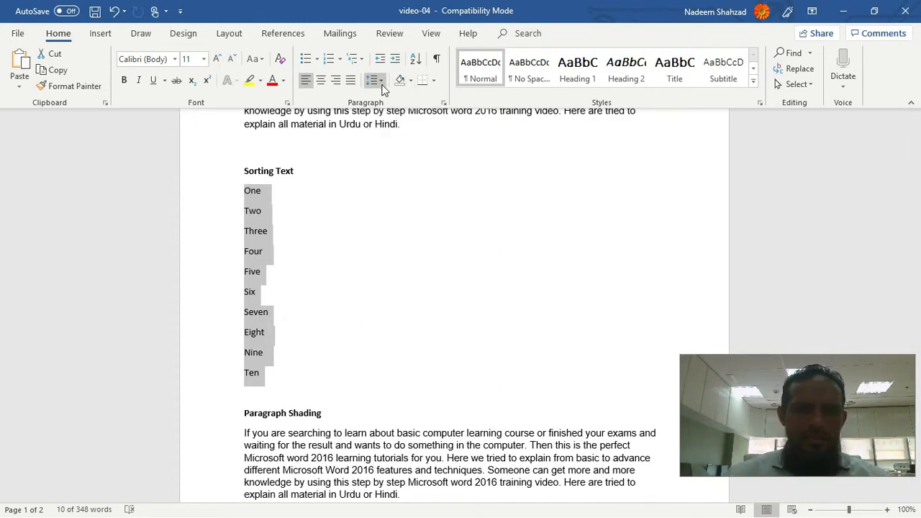
pyautogui.click(381, 83)
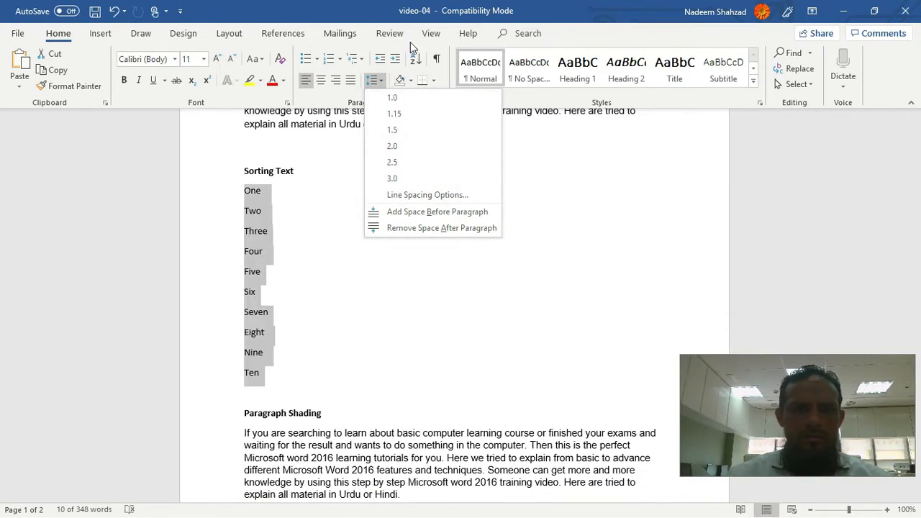
pyautogui.click(389, 33)
pyautogui.click(284, 219)
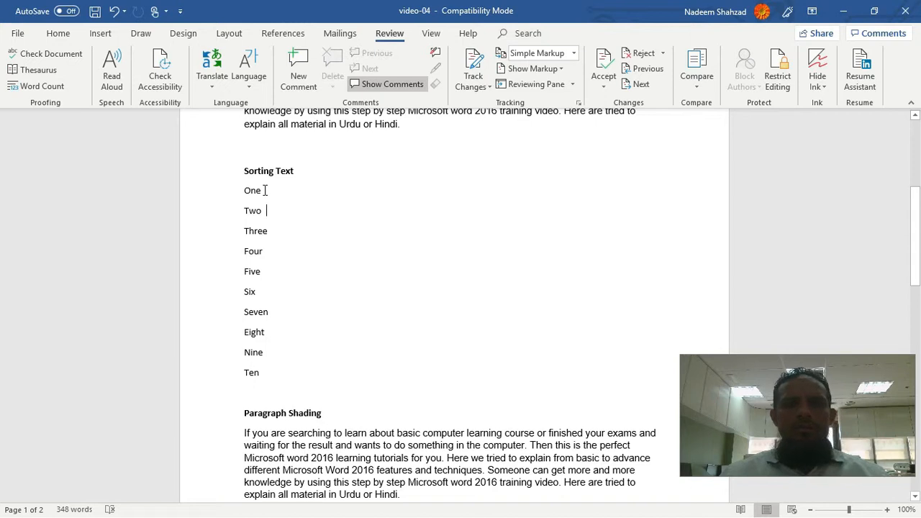
pyautogui.scroll(1, 335, 198)
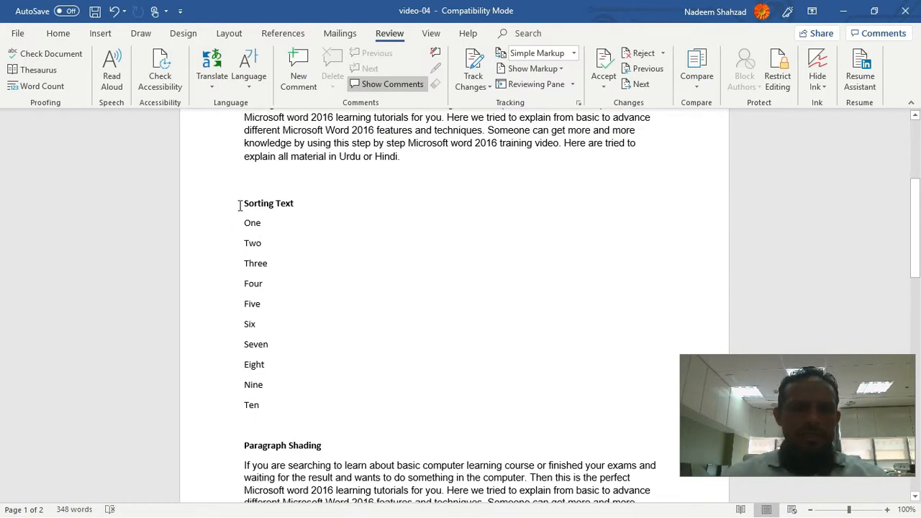
# Step: Sort the list of number words under the Sorting Text heading by Paragraphs, type Text, in ascending order
pyautogui.moveTo(241, 204); pyautogui.dragTo(291, 204)
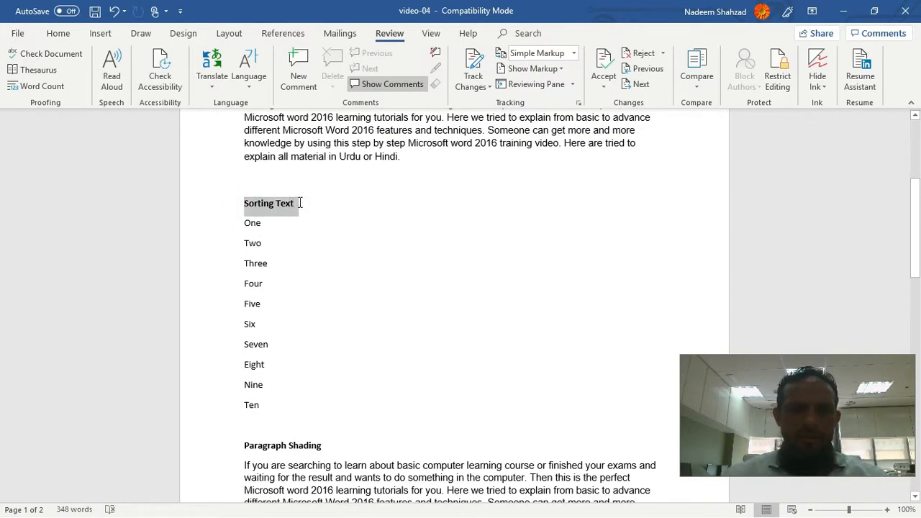
pyautogui.click(322, 225)
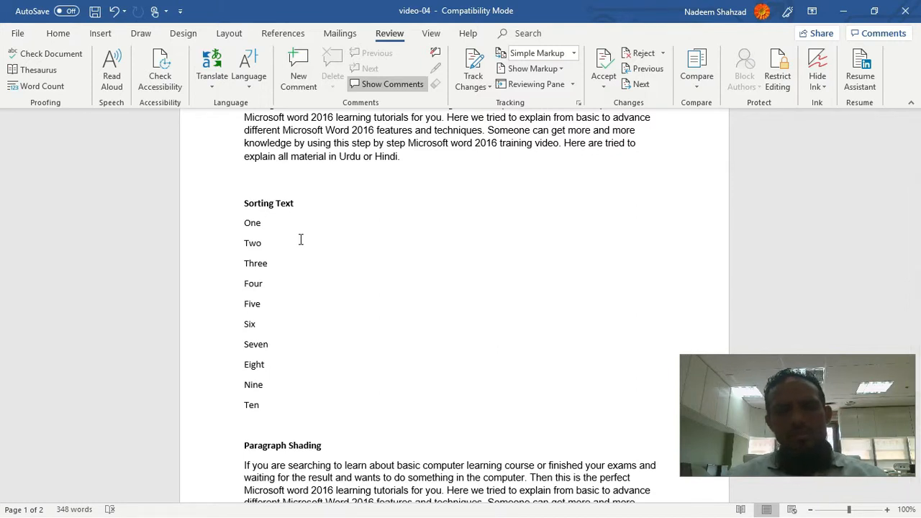
pyautogui.click(245, 224)
pyautogui.moveTo(246, 220); pyautogui.dragTo(266, 409)
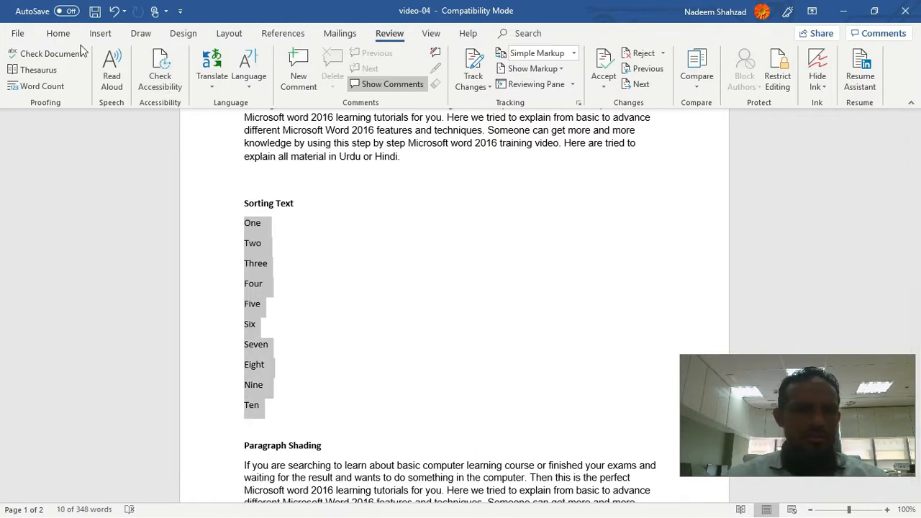
pyautogui.click(60, 35)
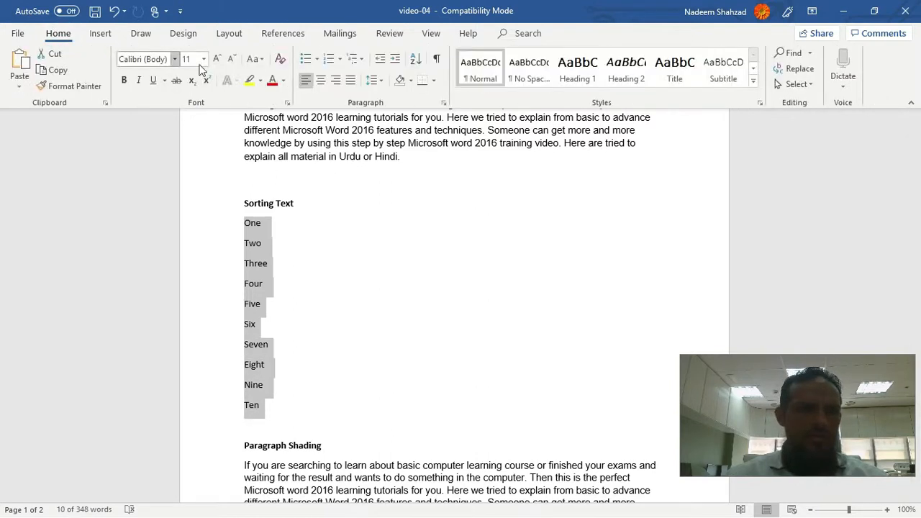
pyautogui.click(420, 64)
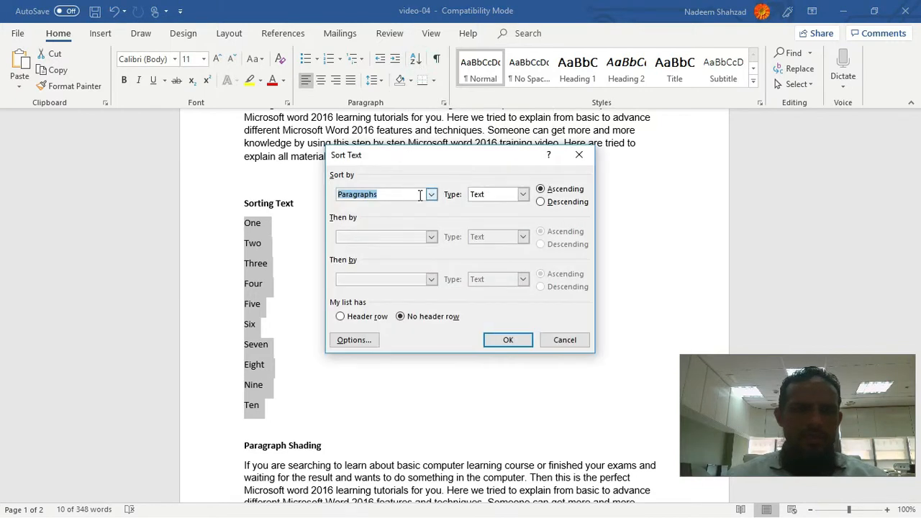
pyautogui.click(431, 195)
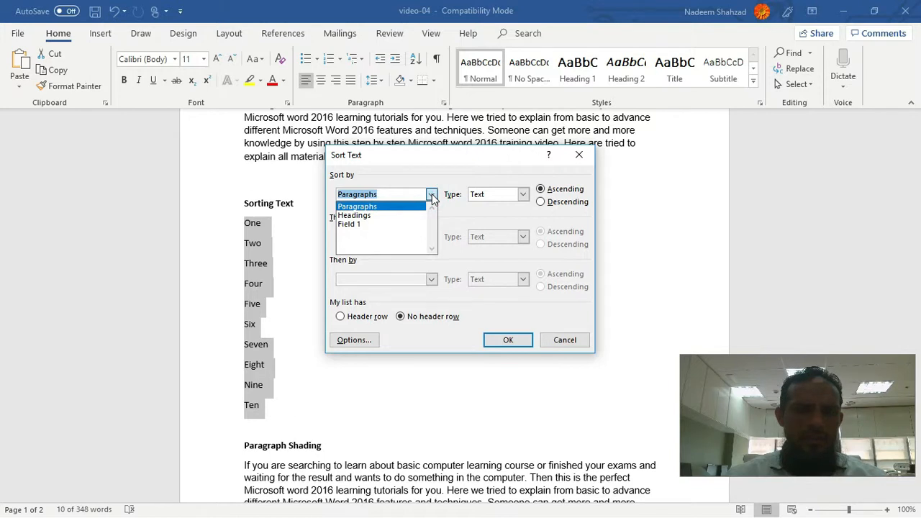
pyautogui.click(392, 208)
pyautogui.click(497, 198)
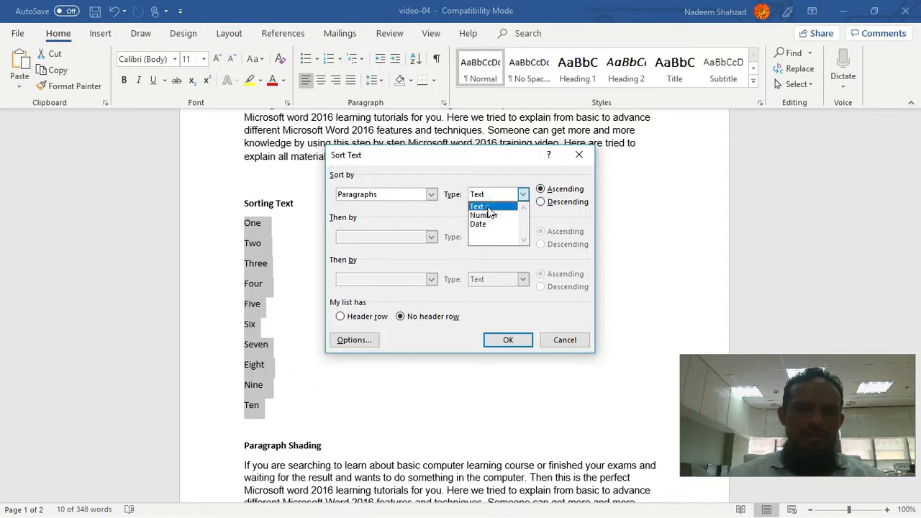
pyautogui.click(487, 208)
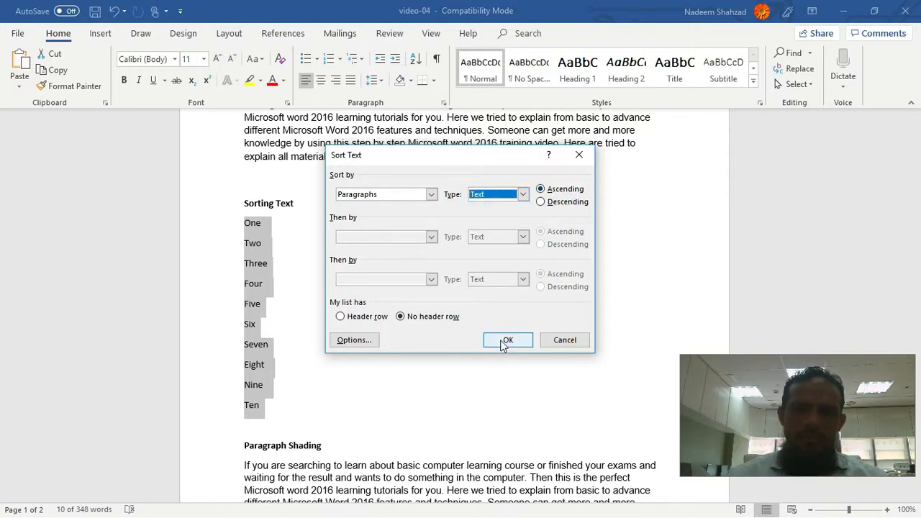
pyautogui.click(506, 341)
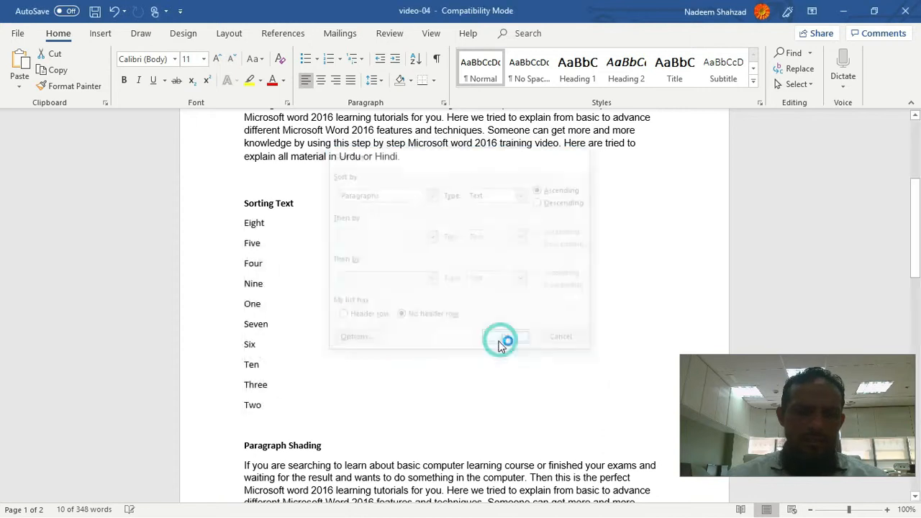
pyautogui.click(303, 263)
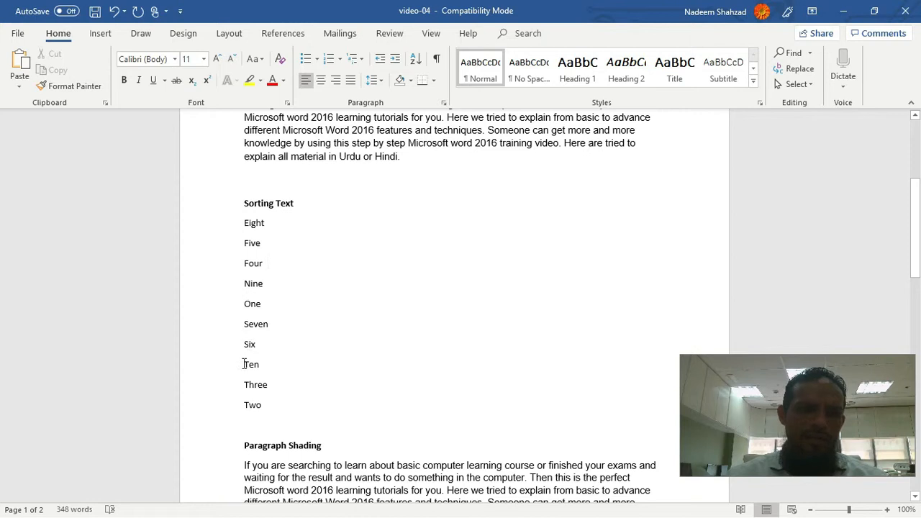
# Step: Sort the number words under the Sorting Text heading in descending order
pyautogui.moveTo(245, 222); pyautogui.dragTo(275, 407)
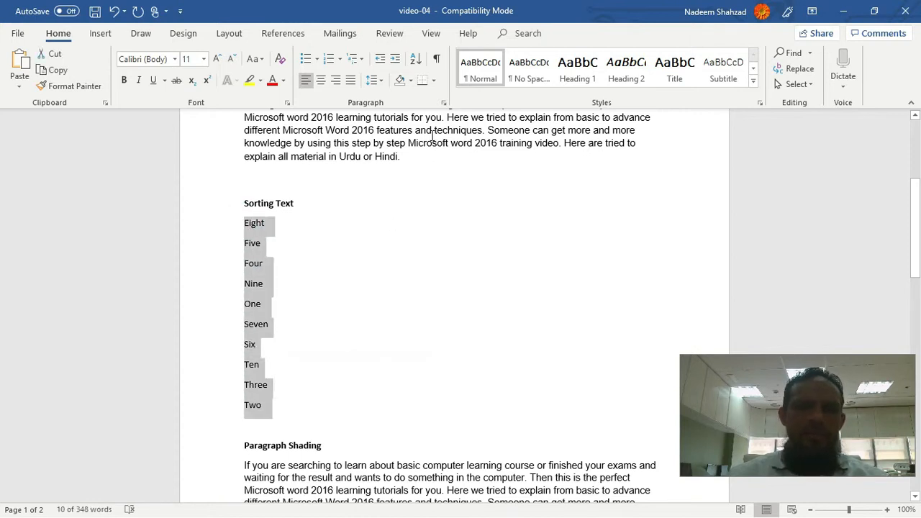
pyautogui.click(415, 61)
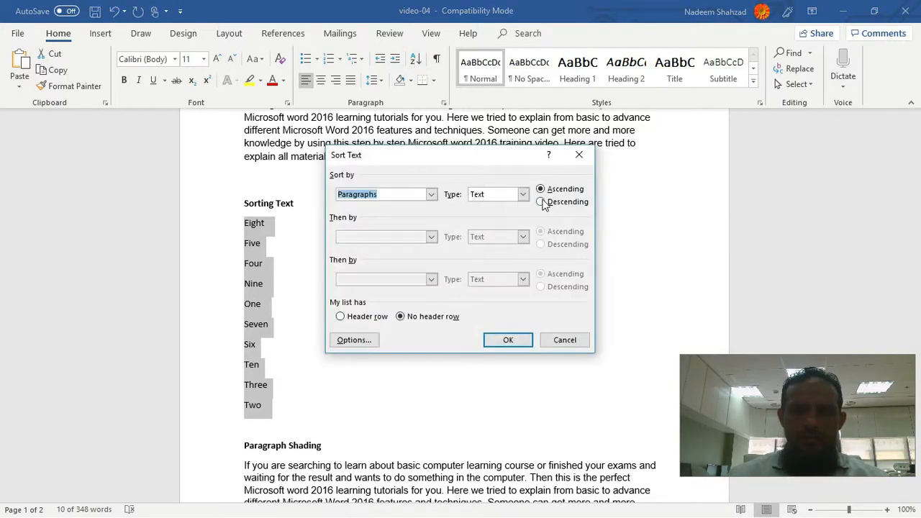
pyautogui.click(541, 202)
pyautogui.click(506, 339)
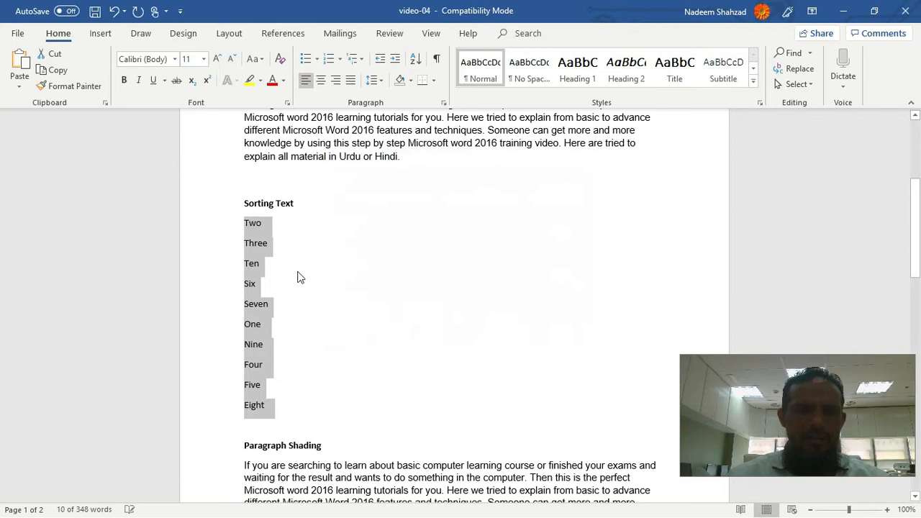
pyautogui.click(286, 246)
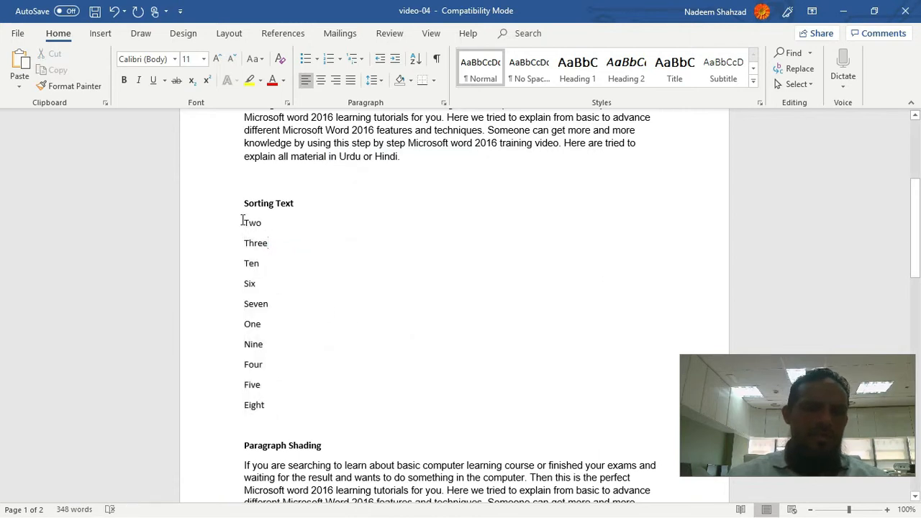
pyautogui.click(242, 220)
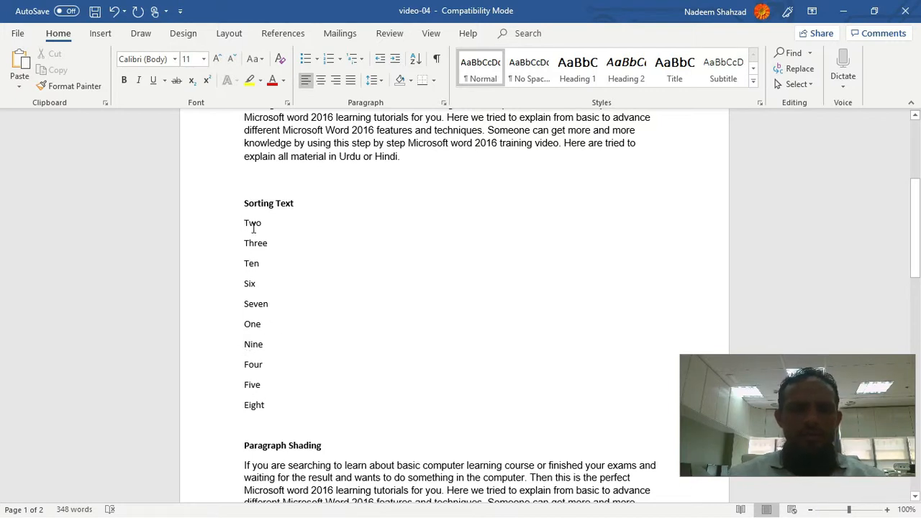
pyautogui.moveTo(242, 220); pyautogui.dragTo(288, 408)
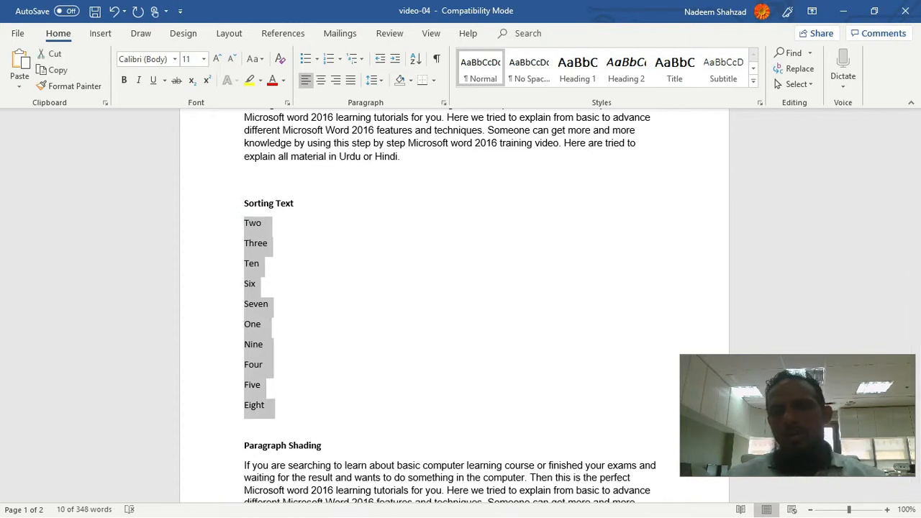
pyautogui.click(906, 510)
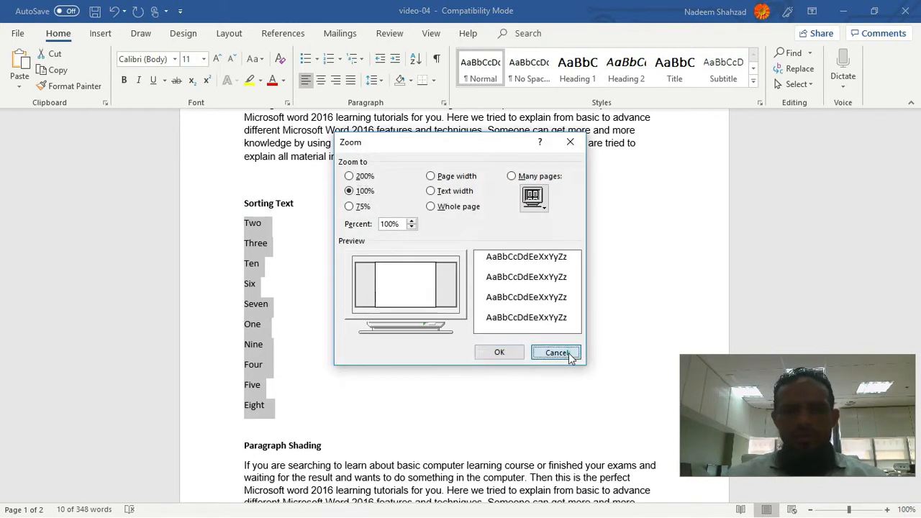
pyautogui.click(559, 351)
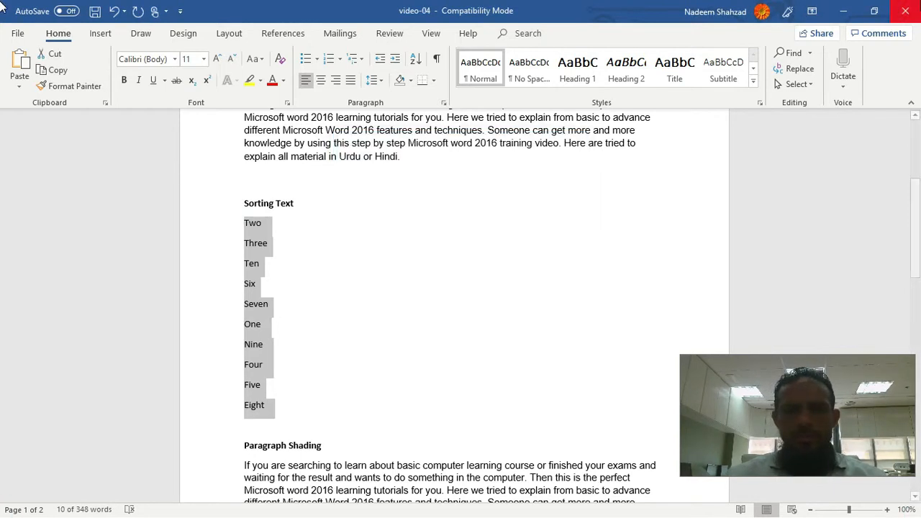
pyautogui.click(311, 242)
# Step: Apply check mark bullets to all ten number words under the Sorting Text heading
pyautogui.moveTo(244, 222); pyautogui.dragTo(267, 408)
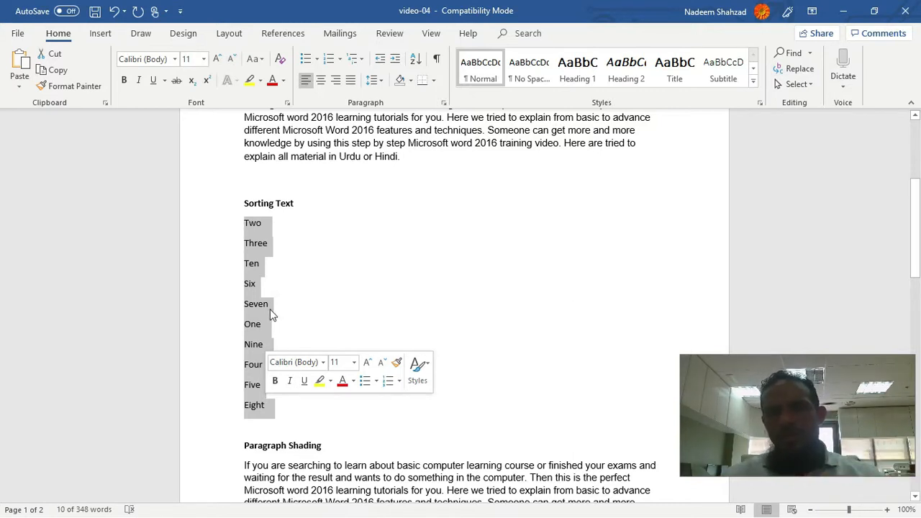
pyautogui.click(317, 60)
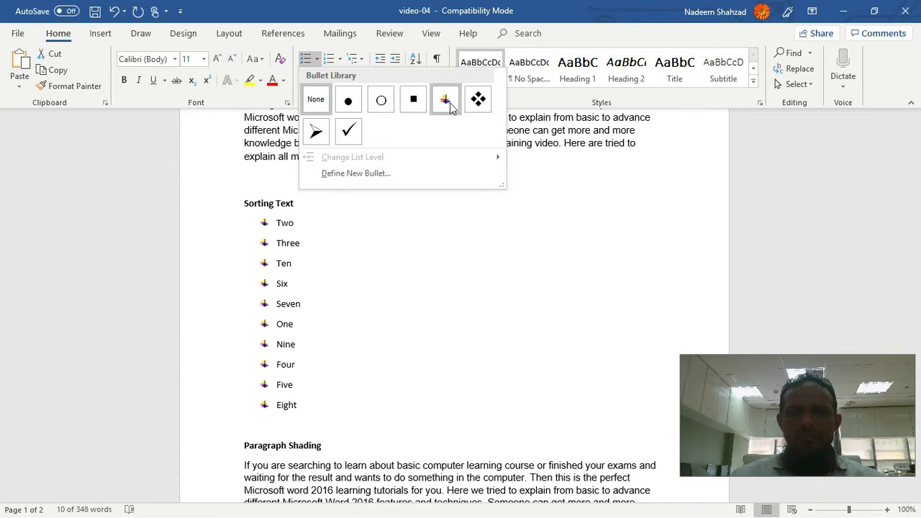
pyautogui.click(350, 131)
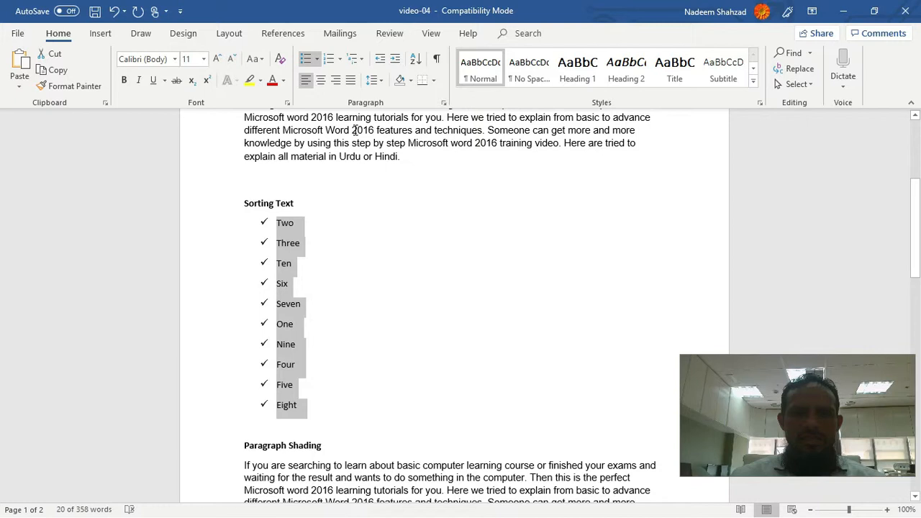
pyautogui.click(304, 331)
# Step: Preview the numbering formats and multilevel list styles for the number words under Sorting Text without applying any
pyautogui.click(275, 222)
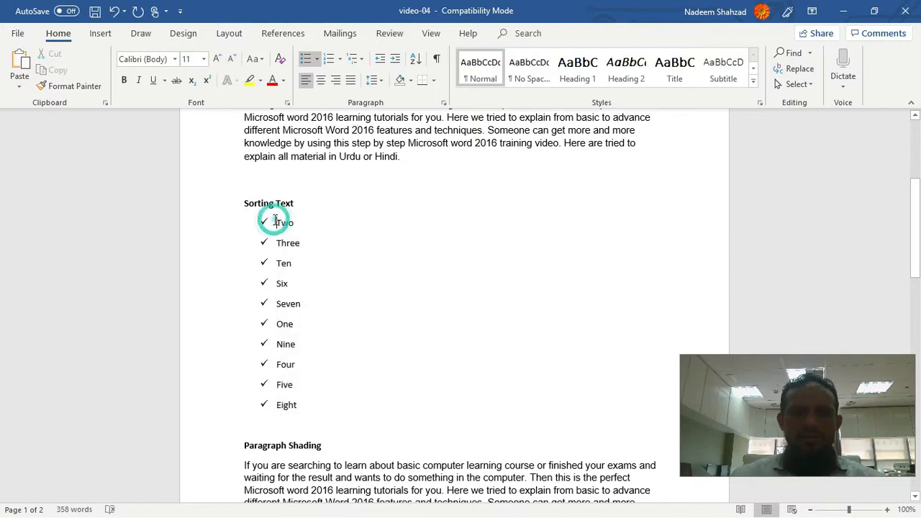
pyautogui.moveTo(274, 221); pyautogui.dragTo(311, 404)
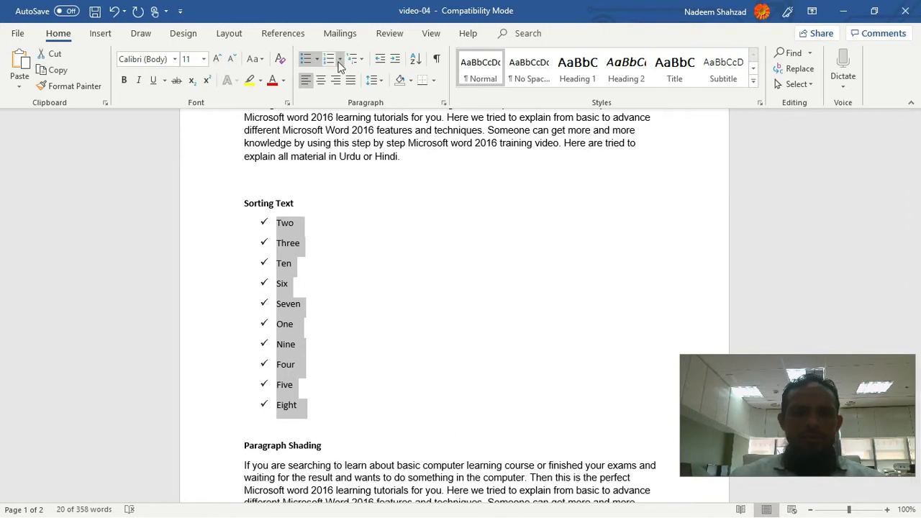
pyautogui.click(341, 62)
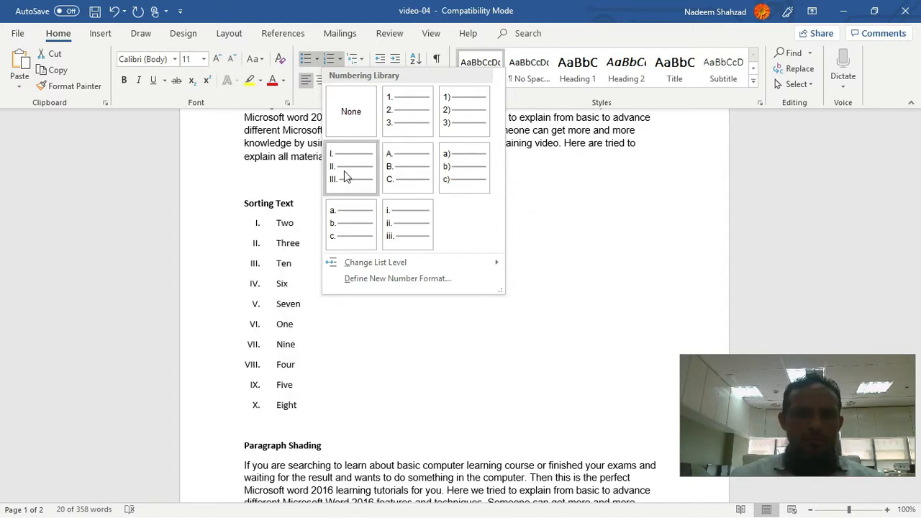
pyautogui.click(544, 186)
pyautogui.click(358, 60)
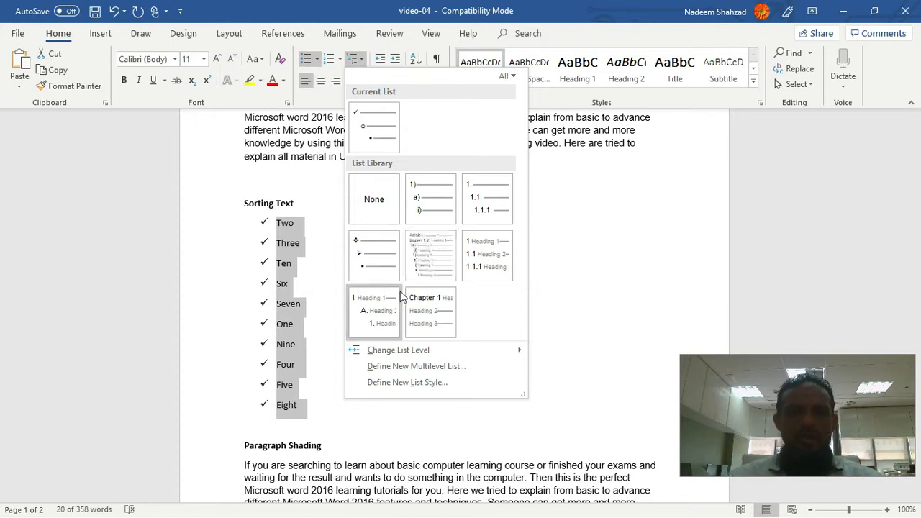
pyautogui.click(578, 354)
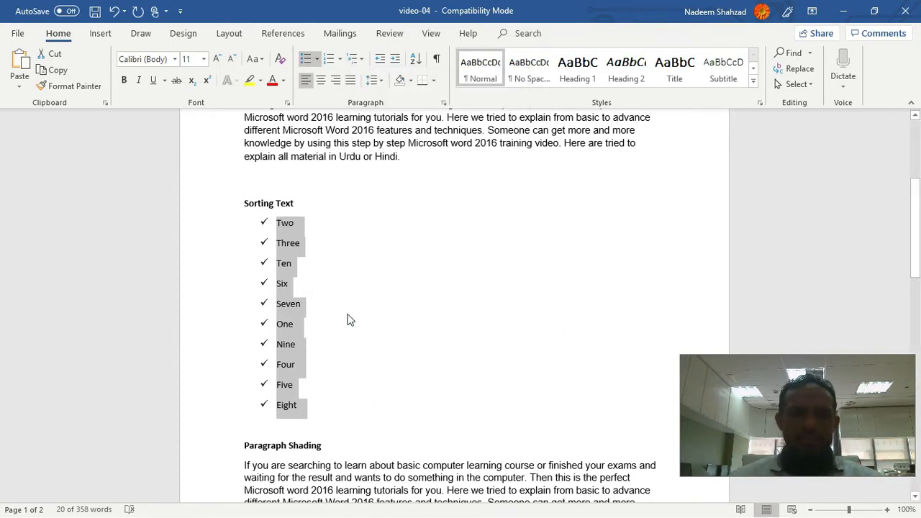
# Step: Apply Outside Borders to the body paragraph under the Paragraph Shading heading
pyautogui.scroll(-4, 385, 335)
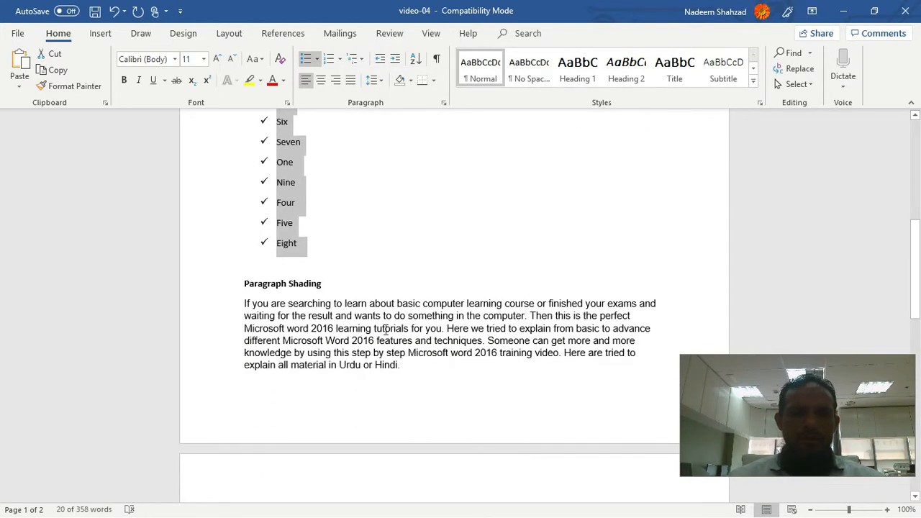
pyautogui.moveTo(244, 303)
pyautogui.mouseDown()
pyautogui.moveTo(346, 352)
pyautogui.moveTo(409, 369)
pyautogui.mouseUp()
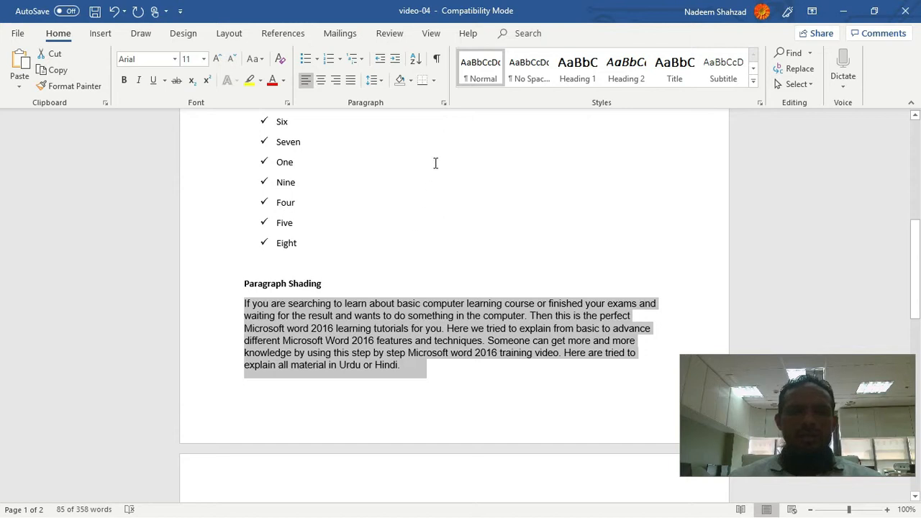
pyautogui.click(434, 81)
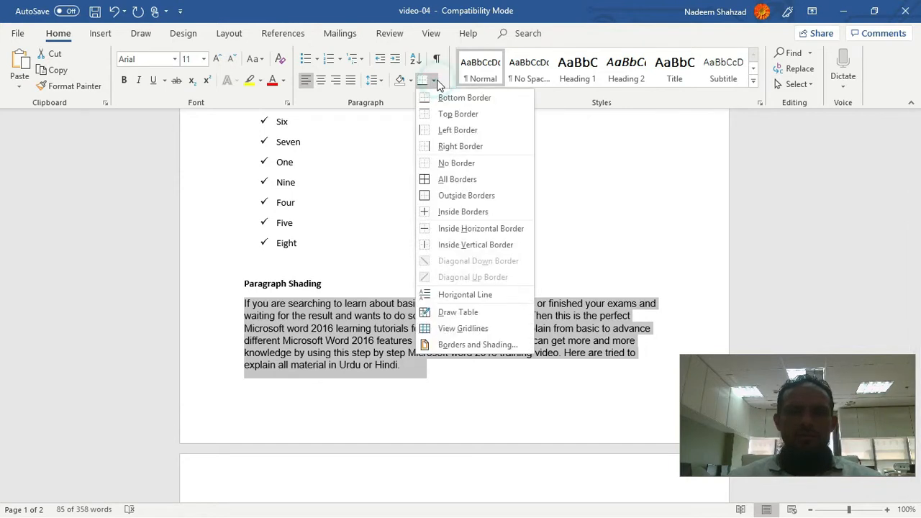
pyautogui.click(441, 196)
pyautogui.click(395, 367)
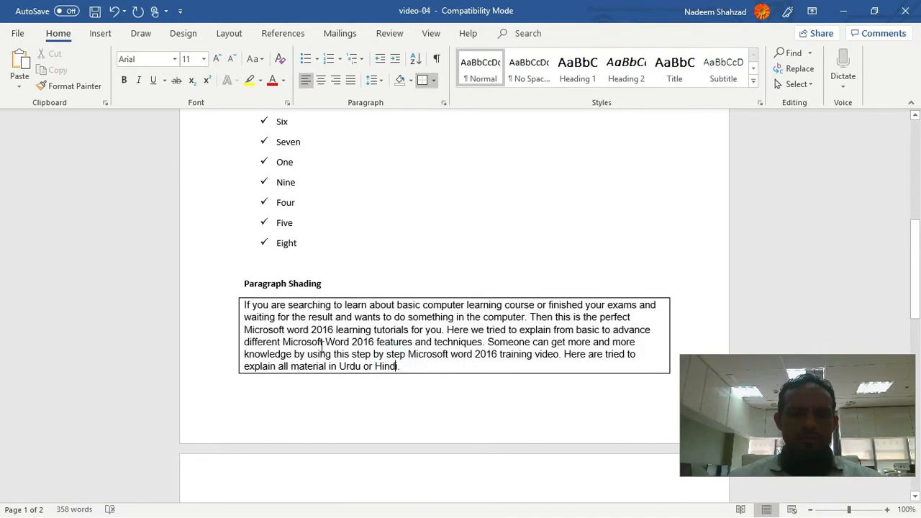
pyautogui.click(244, 305)
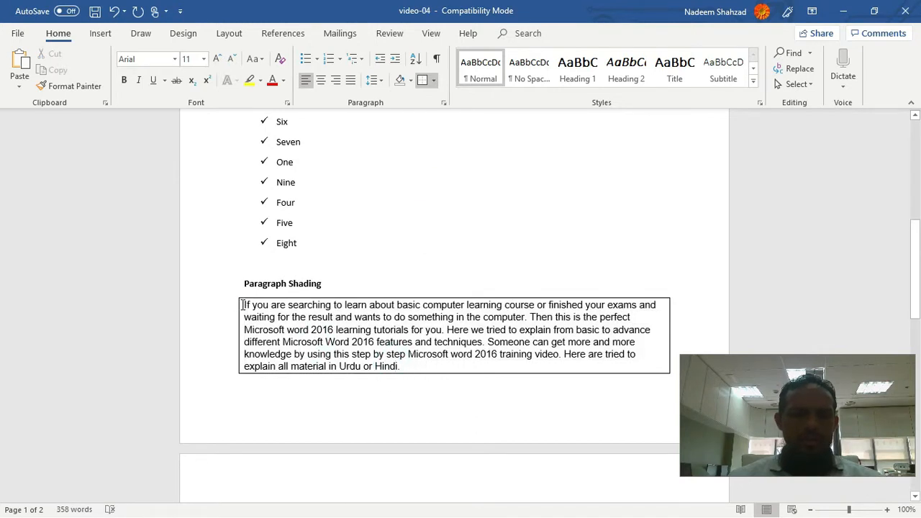
pyautogui.click(408, 366)
# Step: Look over the formatted sections of the document and minimize its window to show the desktop
pyautogui.scroll(-7, 405, 355)
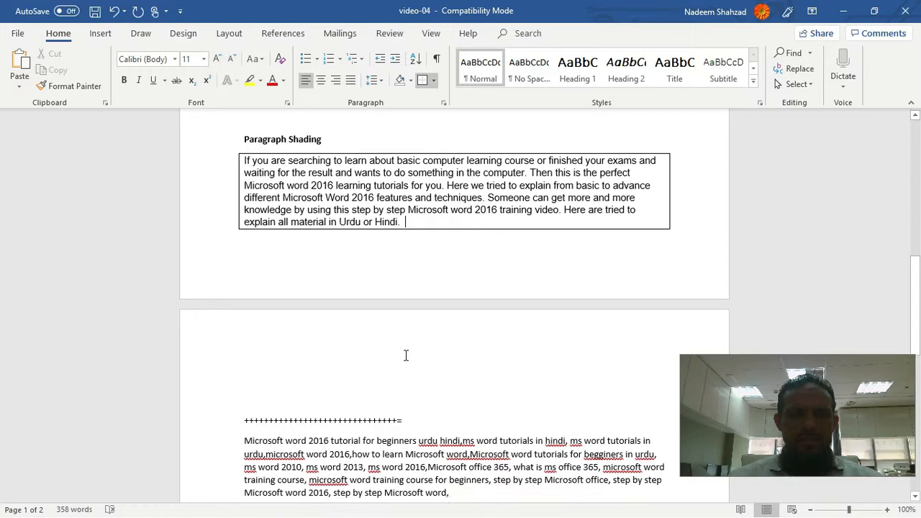
pyautogui.scroll(11, 299, 323)
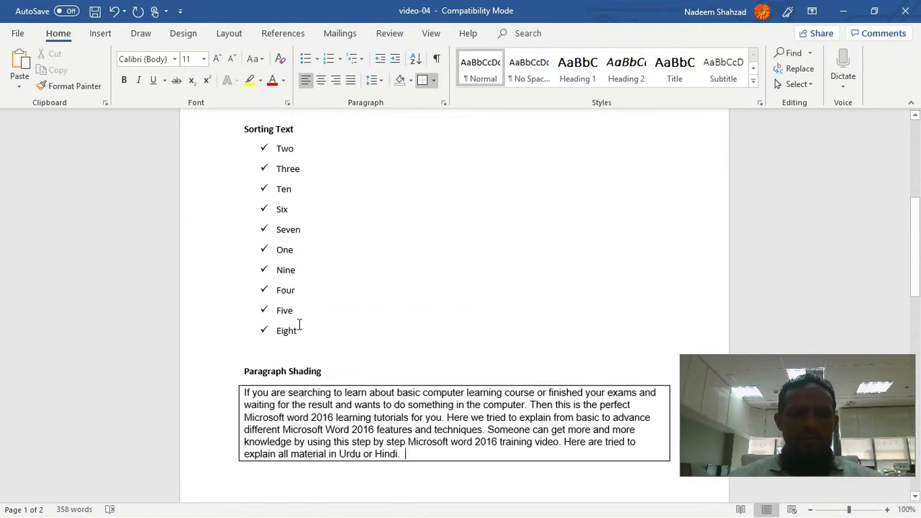
pyautogui.scroll(-2, 302, 341)
pyautogui.scroll(6, 312, 329)
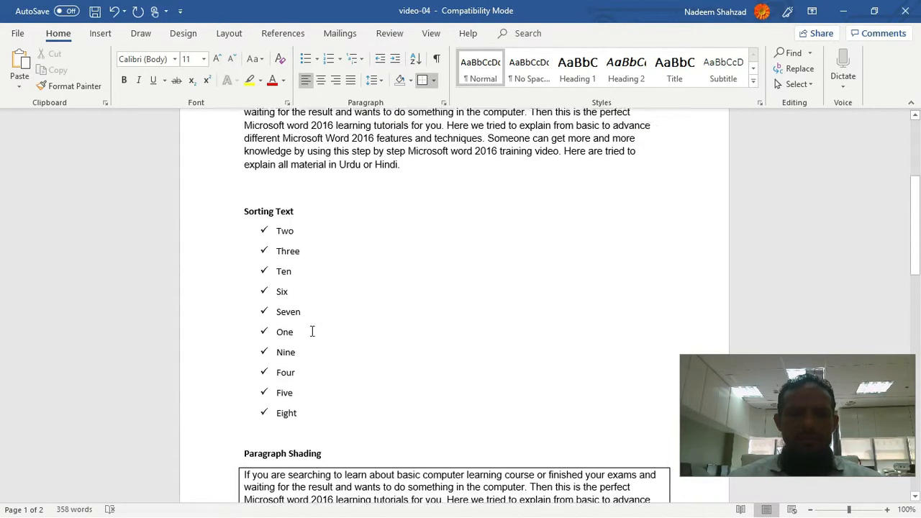
pyautogui.scroll(-2, 313, 310)
pyautogui.scroll(3, 313, 311)
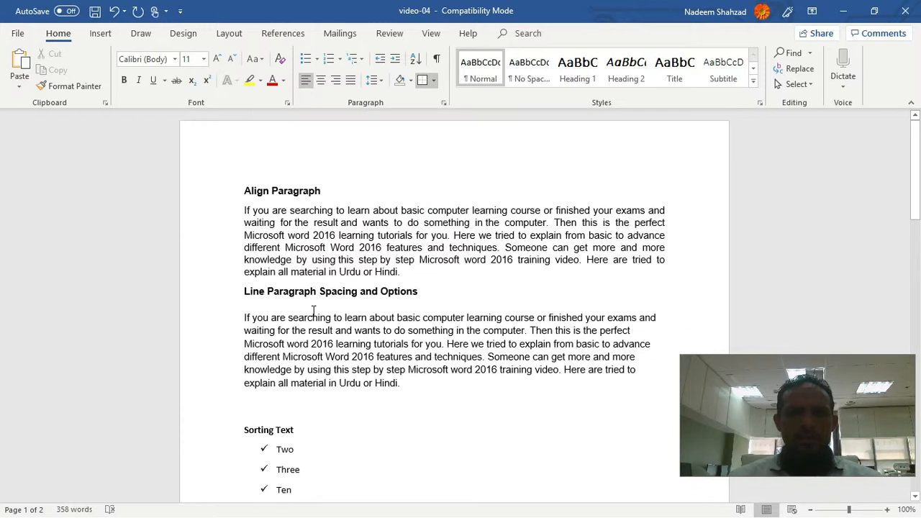
pyautogui.click(847, 12)
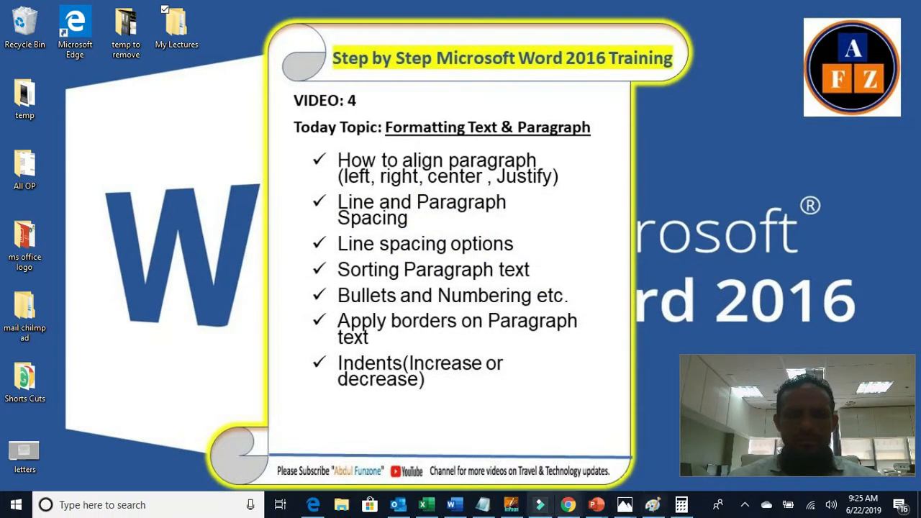
# Step: Switch to the video-04 document in Word and set a 0.6" left indent for the body paragraph under Align Paragraph
pyautogui.click(455, 507)
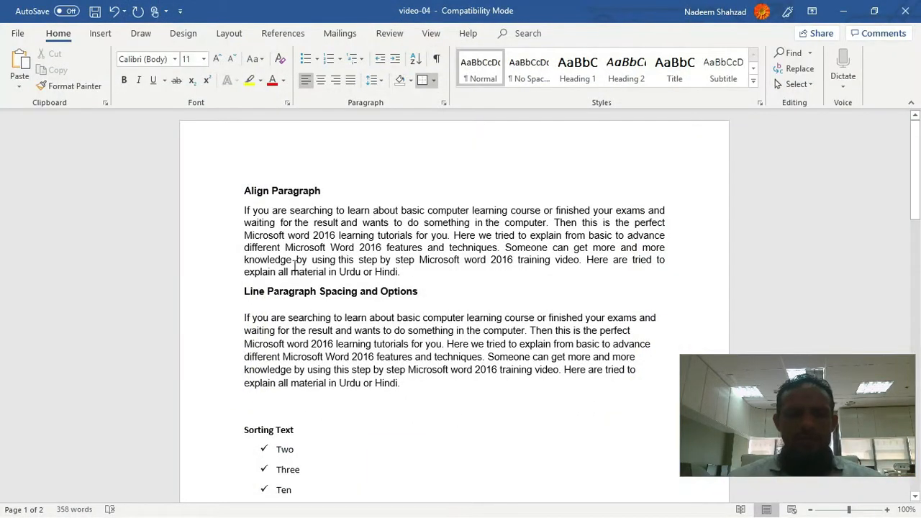
pyautogui.click(246, 210)
pyautogui.moveTo(244, 210); pyautogui.dragTo(430, 271)
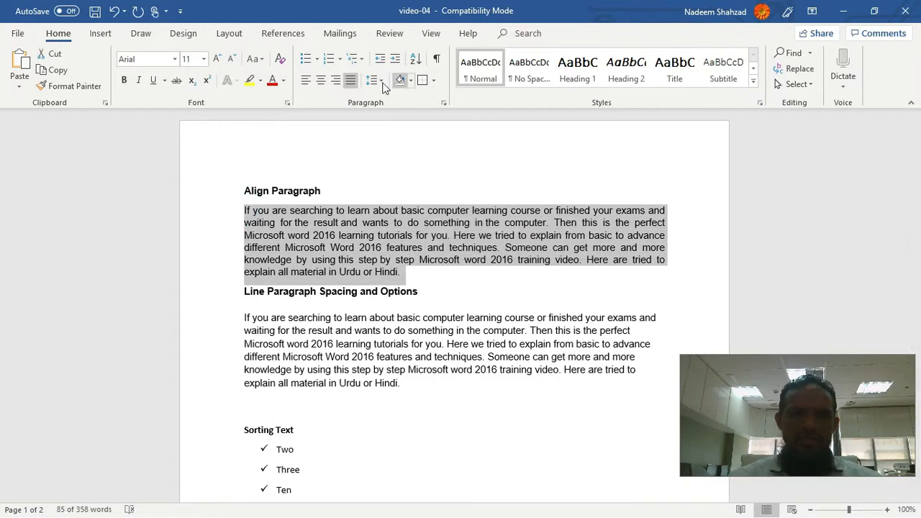
pyautogui.click(379, 84)
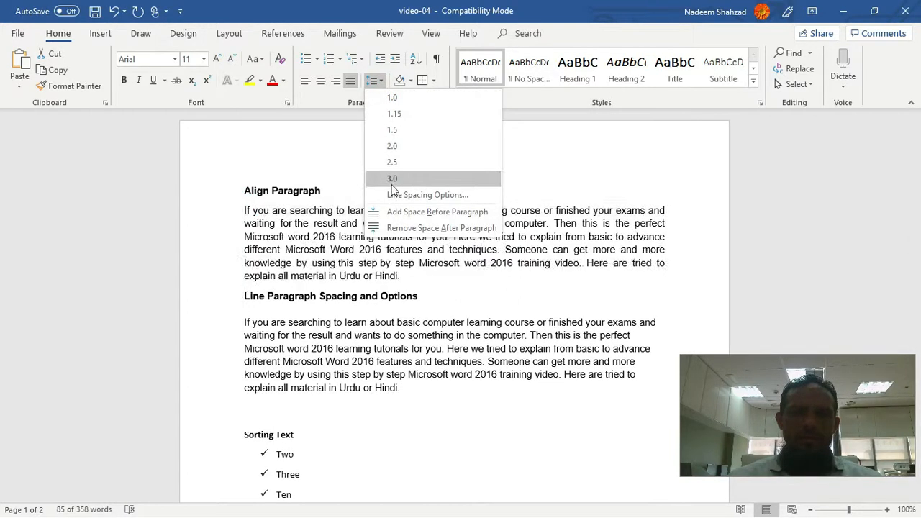
pyautogui.click(430, 199)
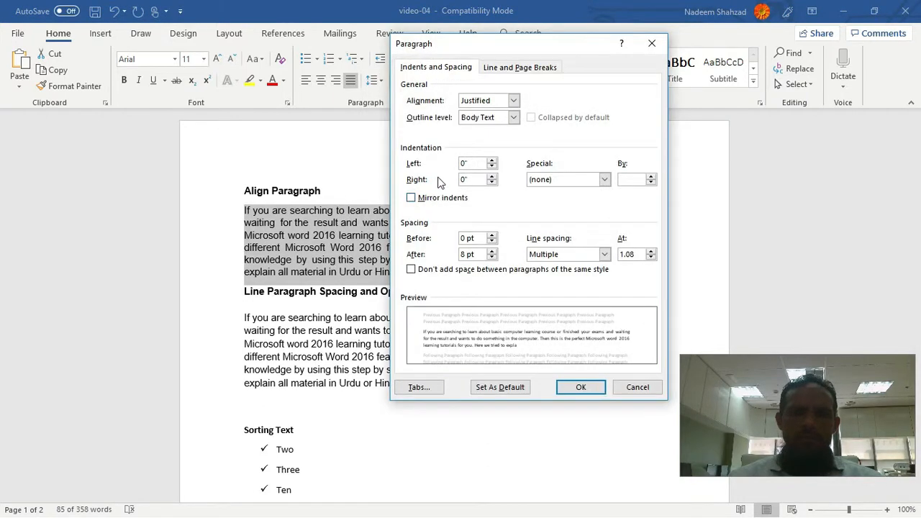
pyautogui.click(492, 167)
pyautogui.click(492, 160)
pyautogui.click(492, 161)
pyautogui.click(492, 160)
pyautogui.click(492, 160)
pyautogui.click(492, 160)
pyautogui.click(492, 160)
pyautogui.click(493, 161)
# Step: Set the right indent of the body paragraph under Align Paragraph to 0.6" and apply the paragraph settings
pyautogui.click(492, 183)
pyautogui.click(492, 183)
pyautogui.click(492, 184)
pyautogui.click(492, 183)
pyautogui.click(492, 183)
pyautogui.click(492, 184)
pyautogui.click(493, 178)
pyautogui.click(492, 177)
pyautogui.click(492, 178)
pyautogui.click(492, 178)
pyautogui.click(492, 178)
pyautogui.click(492, 178)
pyautogui.click(492, 177)
pyautogui.click(492, 177)
pyautogui.click(492, 177)
pyautogui.click(493, 177)
pyautogui.click(492, 177)
pyautogui.click(492, 177)
pyautogui.click(581, 389)
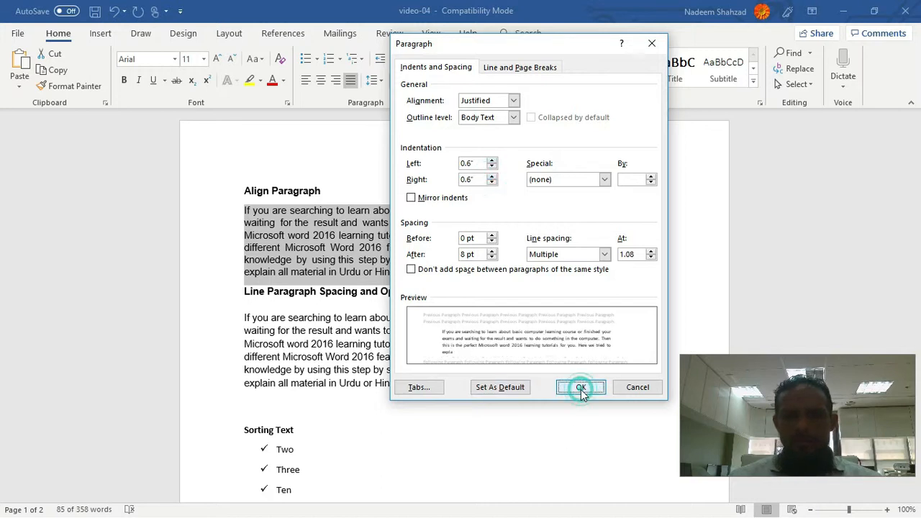
pyautogui.click(603, 263)
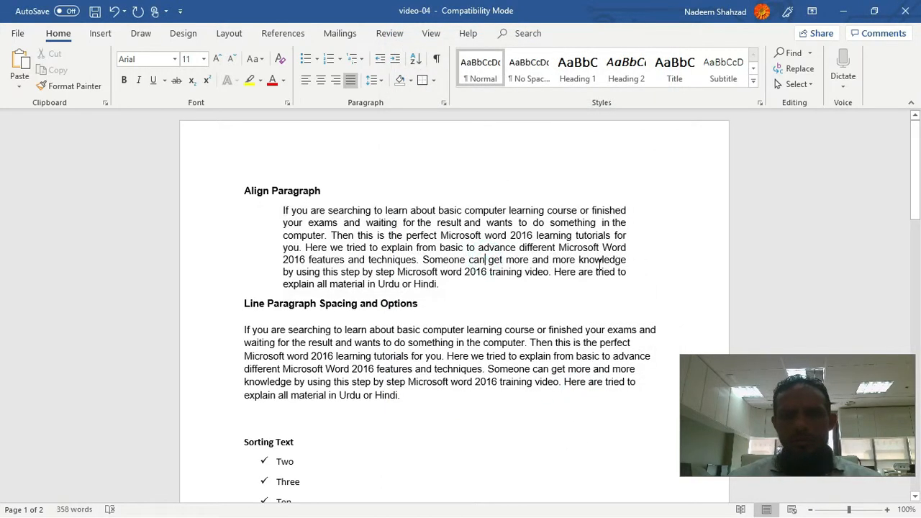
pyautogui.scroll(1, 374, 345)
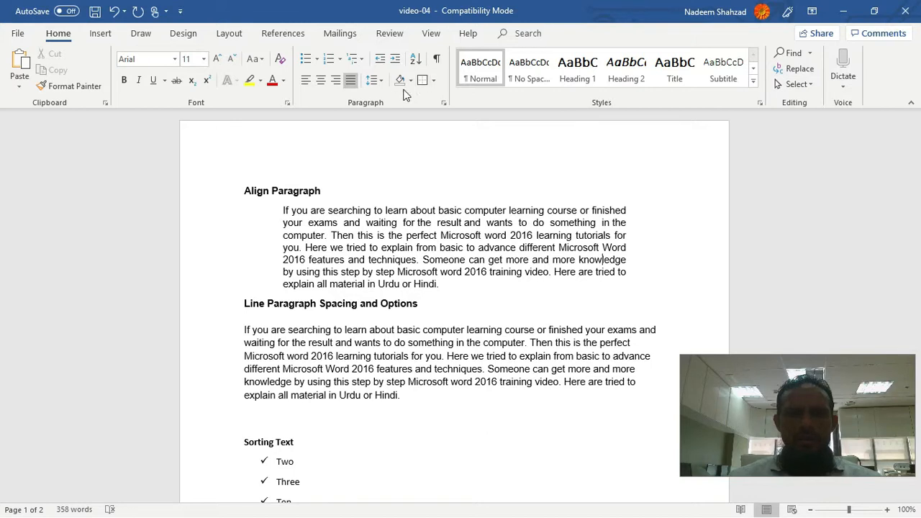
pyautogui.scroll(-20, 353, 331)
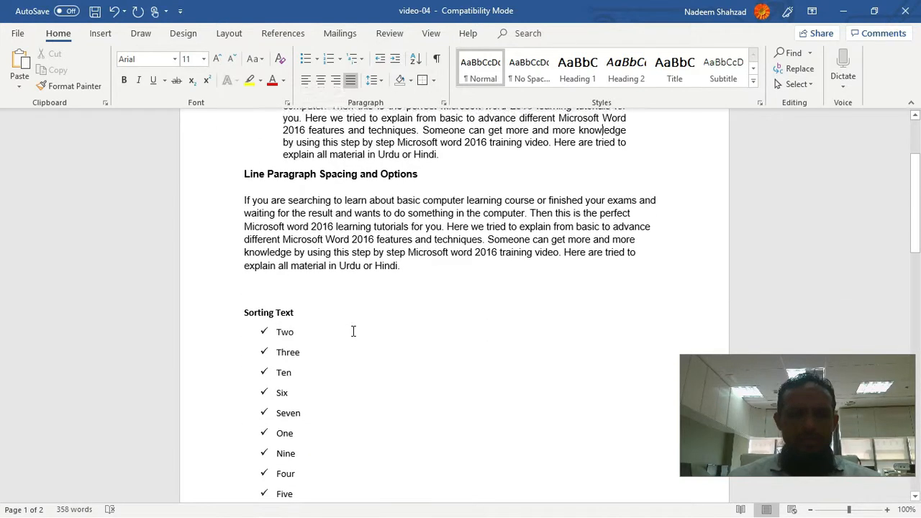
pyautogui.scroll(-5, 353, 331)
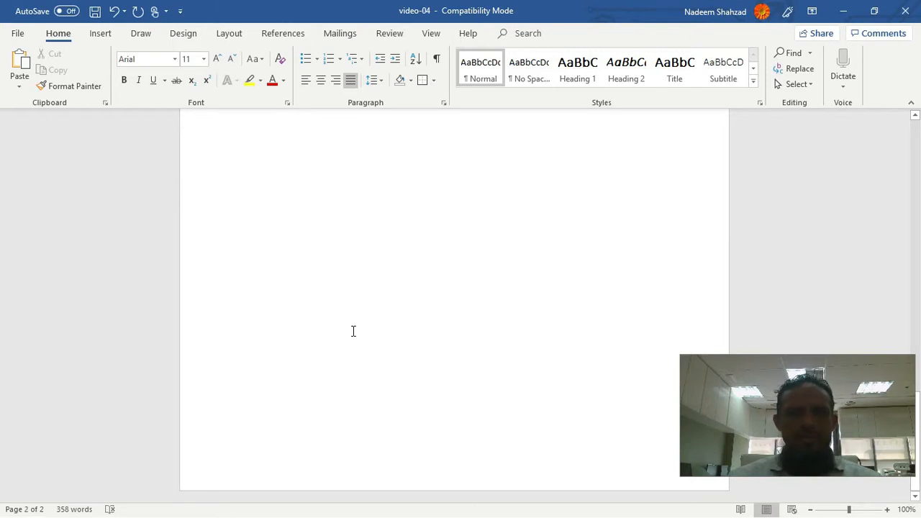
pyautogui.scroll(10, 353, 331)
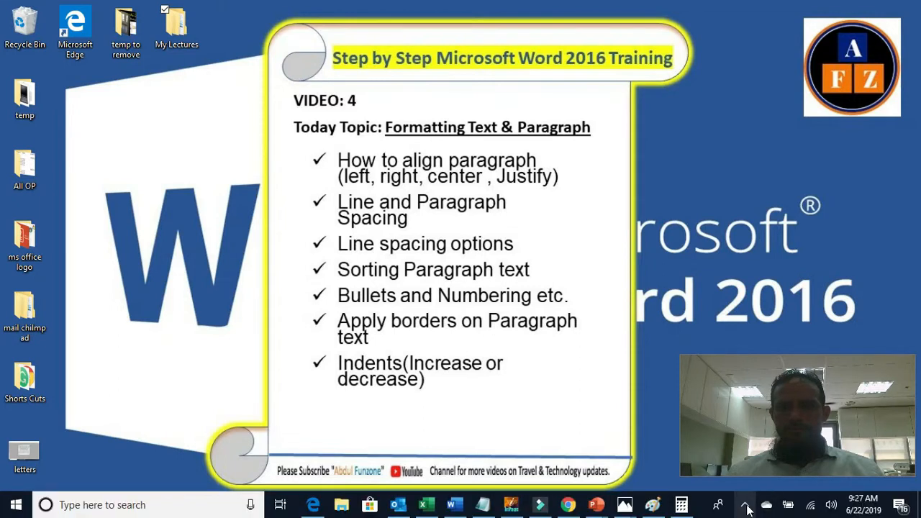
pyautogui.click(746, 505)
pyautogui.rightClick(717, 482)
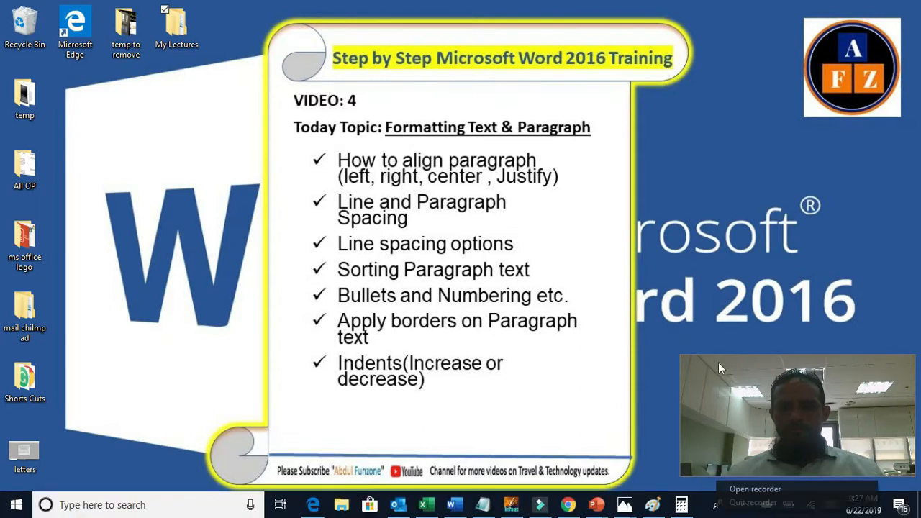